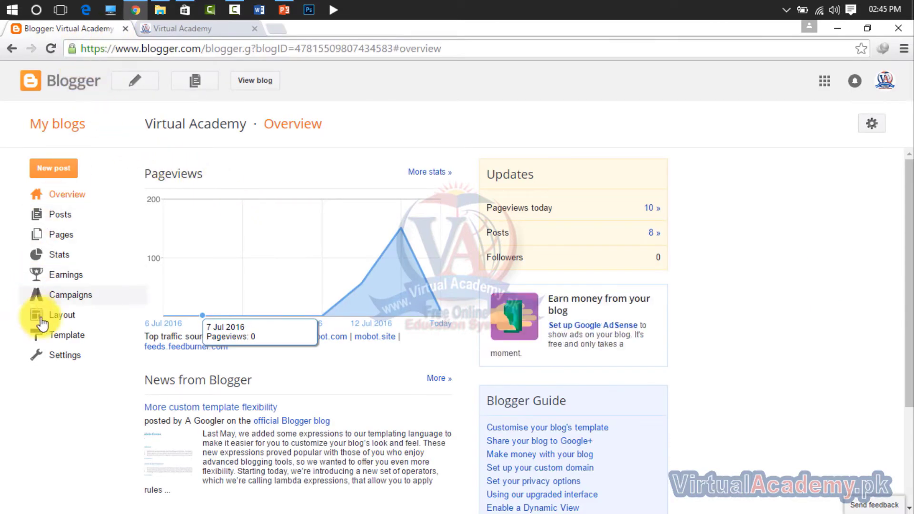
Step: Examine the gadget sections of the blog's layout and compare them with the live blog's home page
click(62, 317)
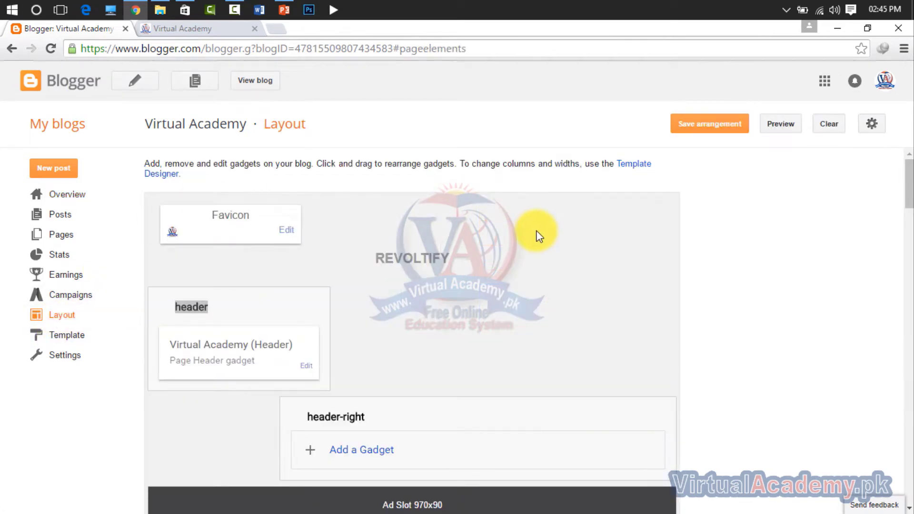
scroll(509, 295, down, 5)
scroll(503, 199, up, 1)
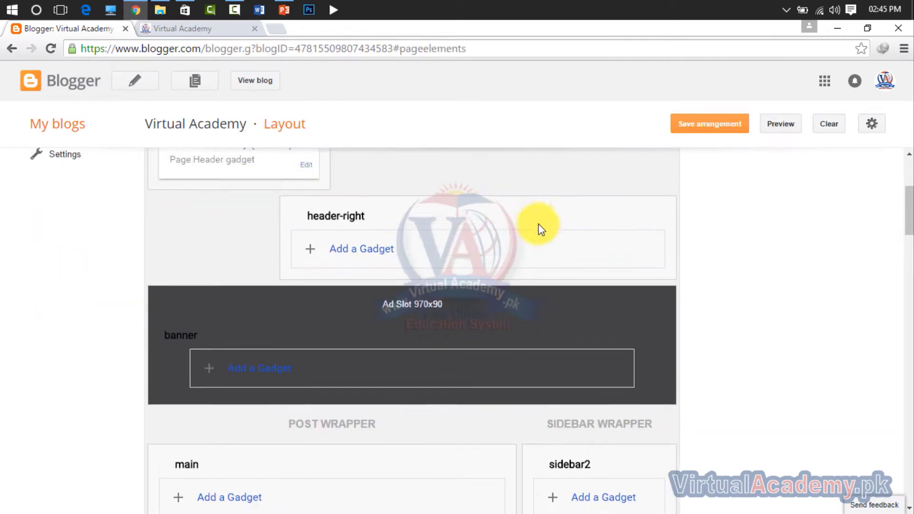
click(258, 79)
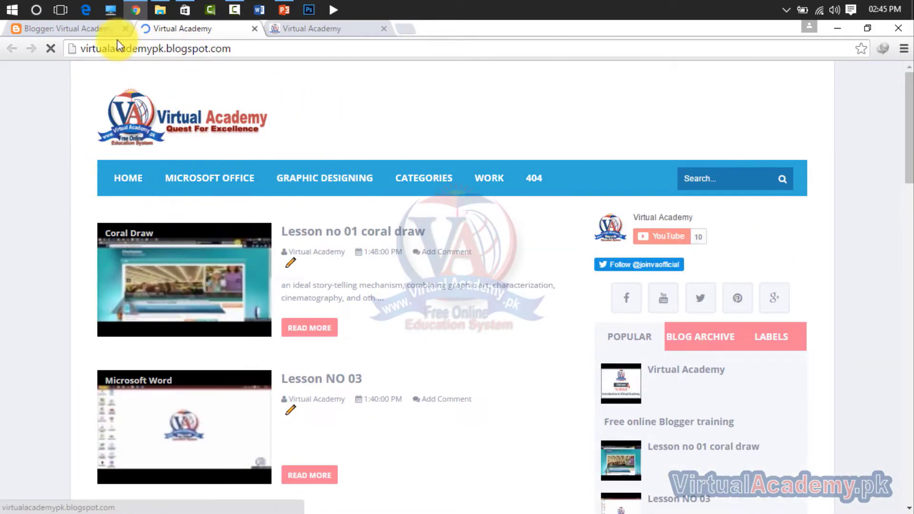
click(114, 30)
scroll(491, 264, down, 3)
scroll(490, 262, up, 5)
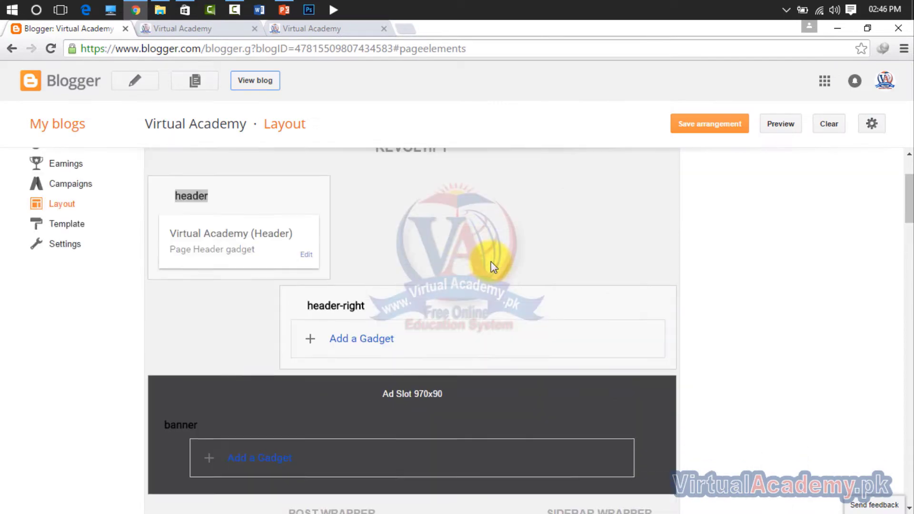
click(192, 30)
key(F5)
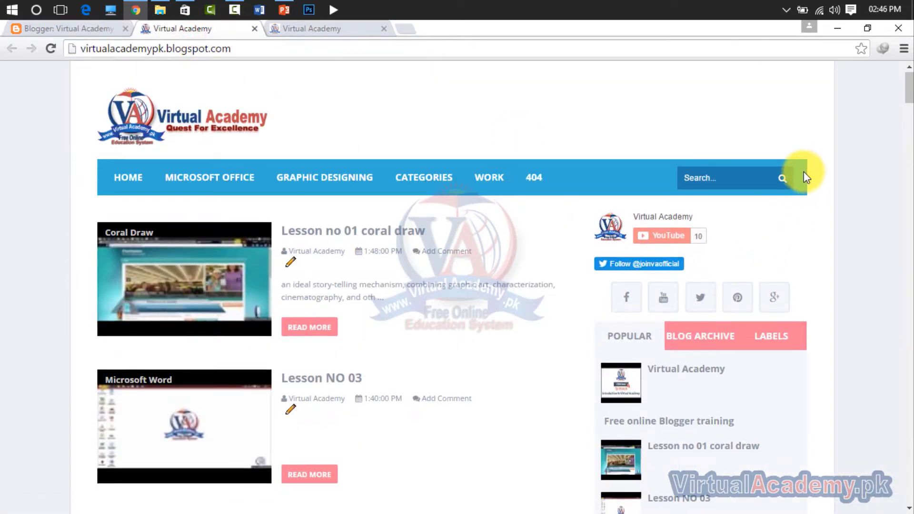
scroll(804, 172, down, 5)
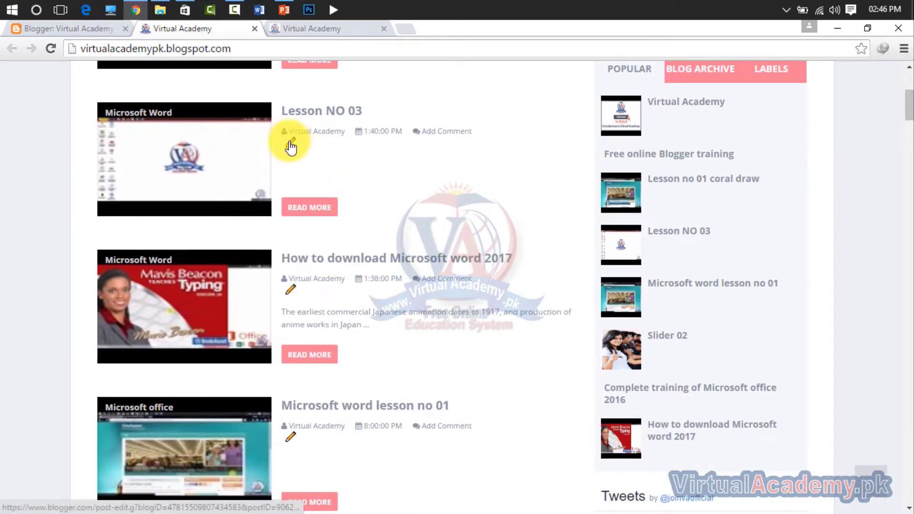
scroll(619, 253, up, 5)
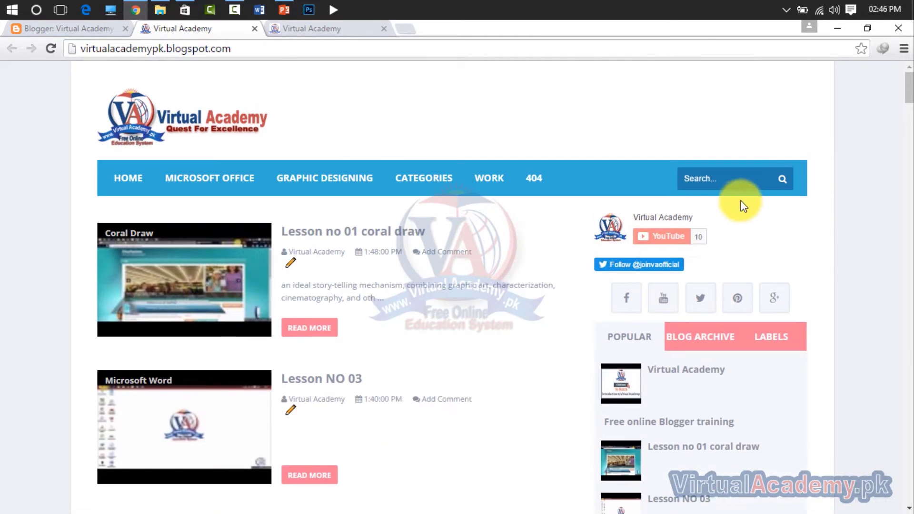
Step: View the "Lesson no 01 coral draw" post in the editor, close it, and return to the blog's layout
click(291, 263)
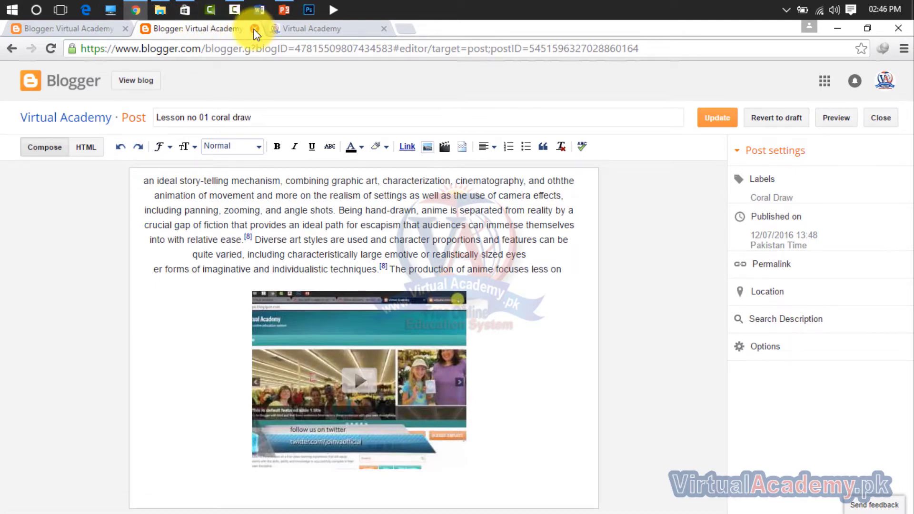
click(254, 30)
scroll(633, 200, up, 3)
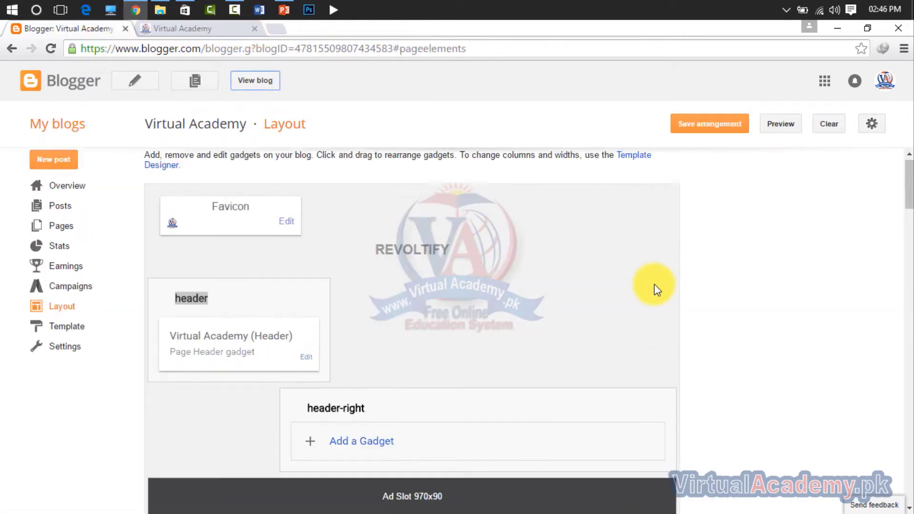
click(194, 32)
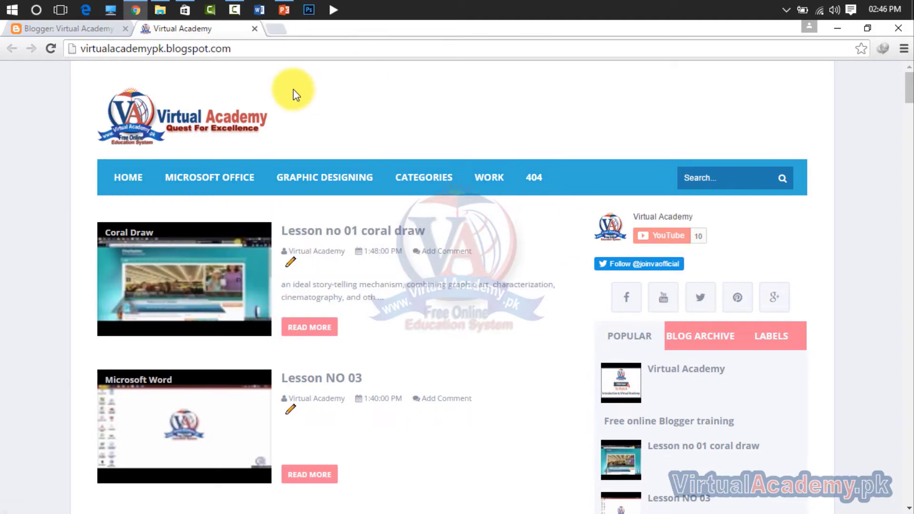
click(84, 33)
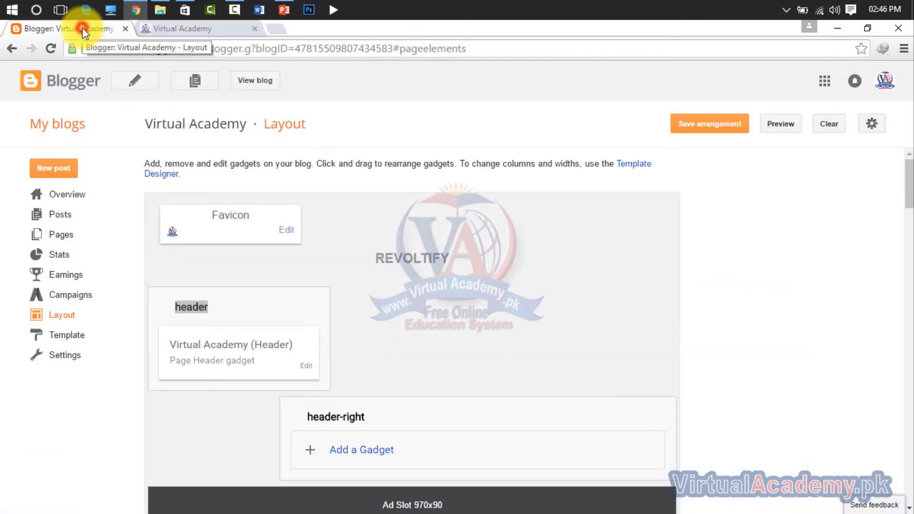
click(70, 242)
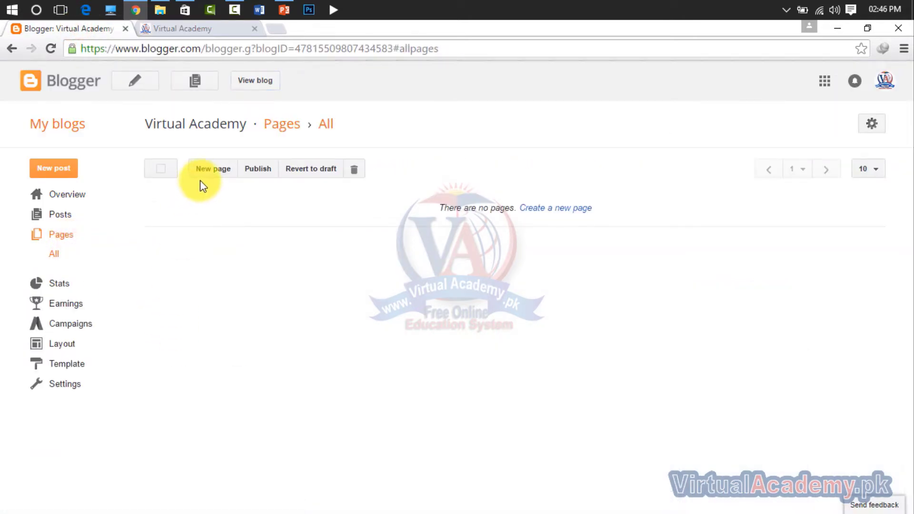
click(214, 178)
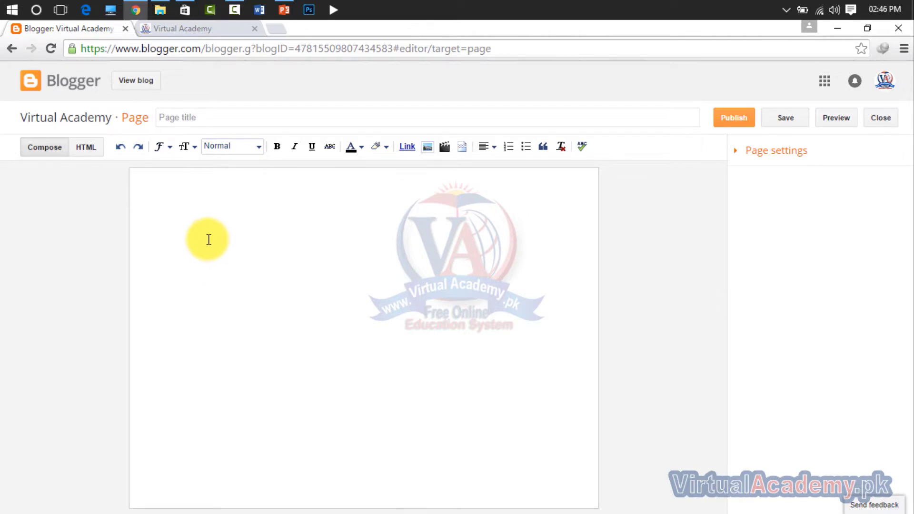
click(12, 48)
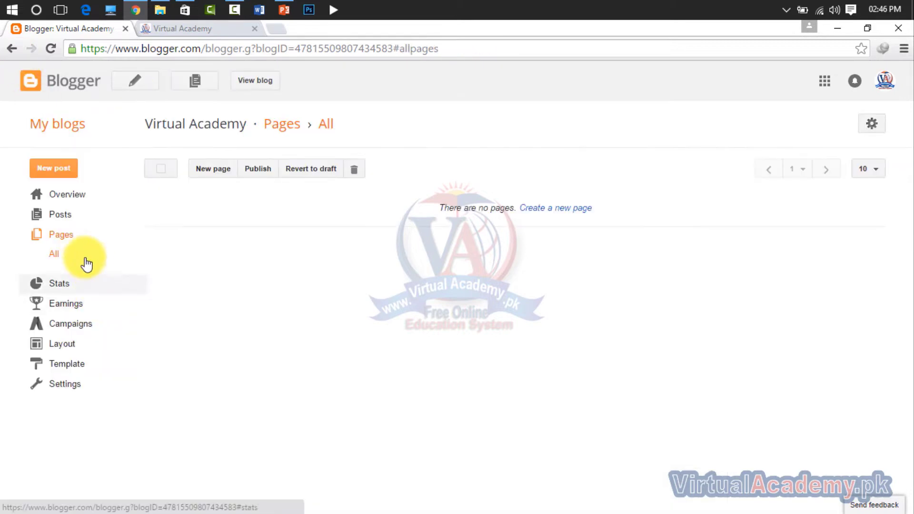
Step: Create a new blog post titled "Contact Us"
click(62, 170)
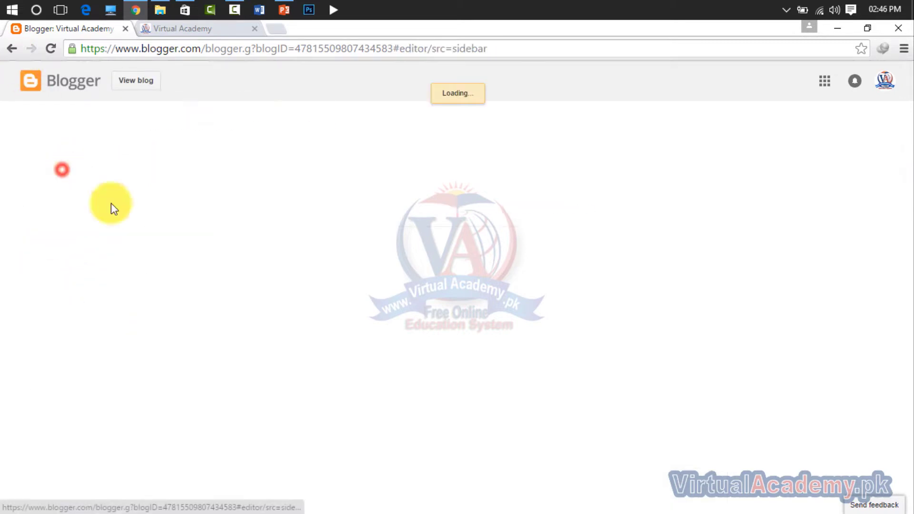
click(338, 115)
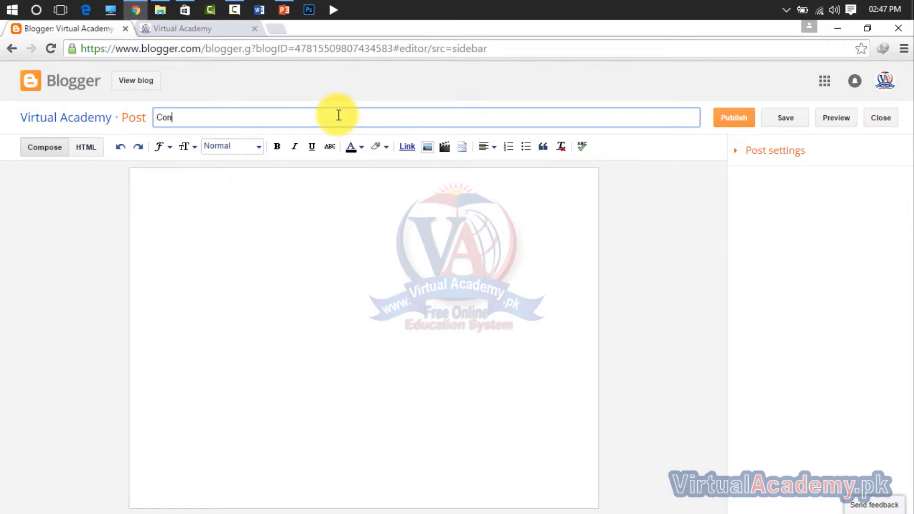
text(Contact Us)
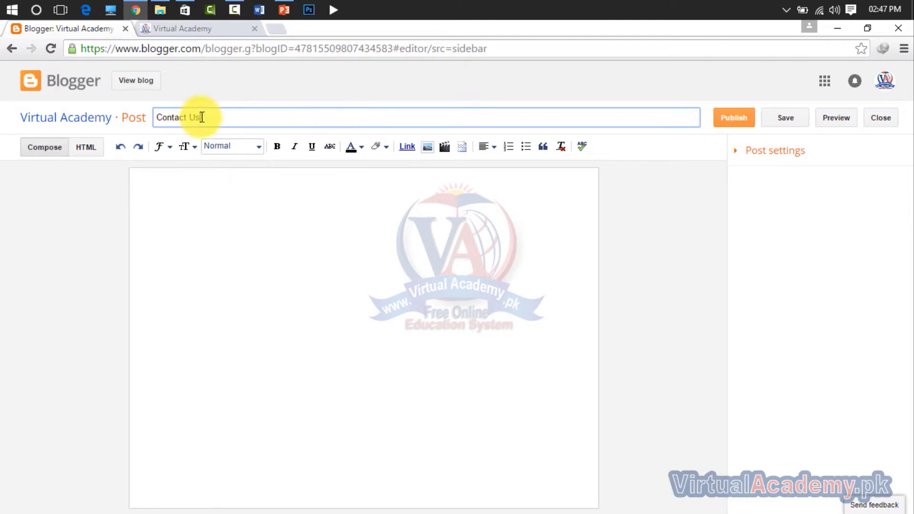
Step: Enter "Contact us" as the label in the post's settings
click(760, 152)
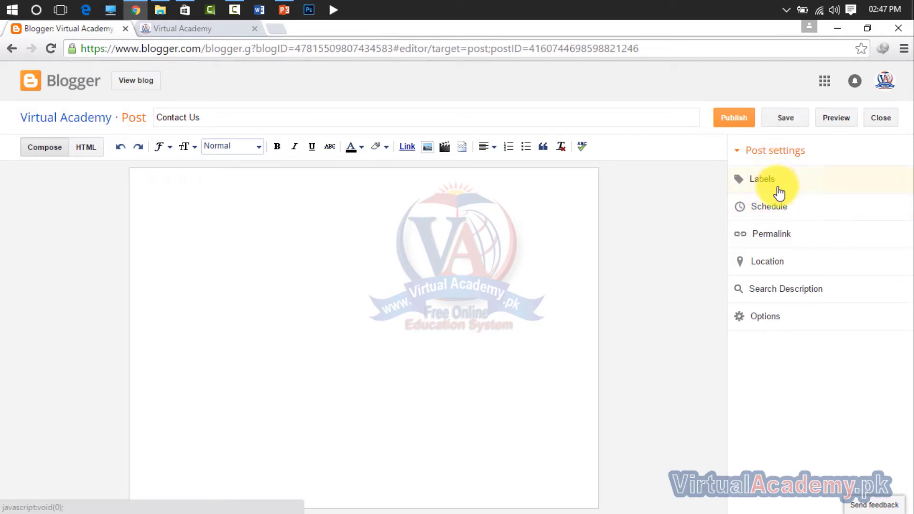
click(779, 185)
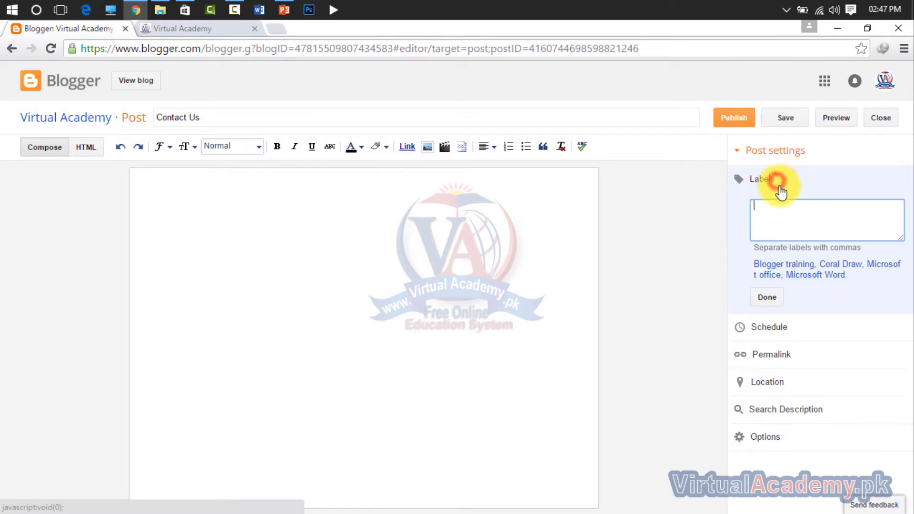
click(792, 215)
text(Contact us)
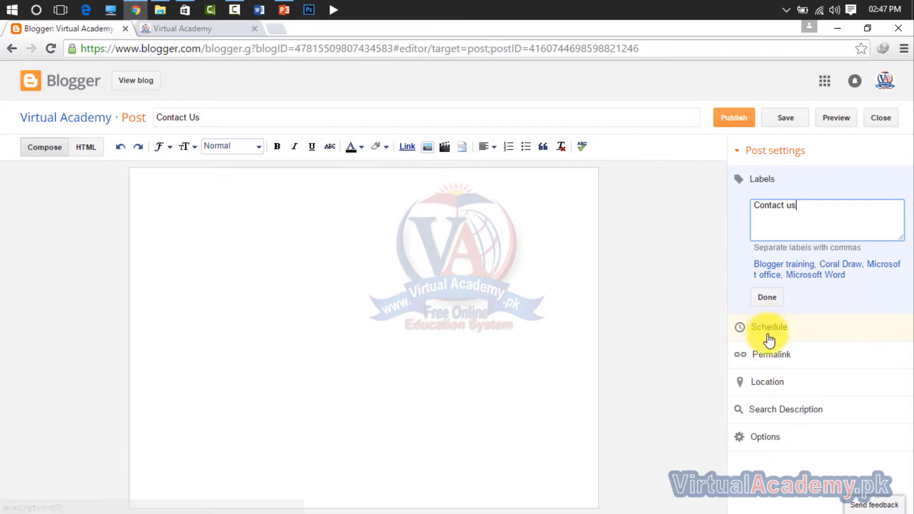
Step: Give the post the custom permalink "Contact-us"
click(768, 355)
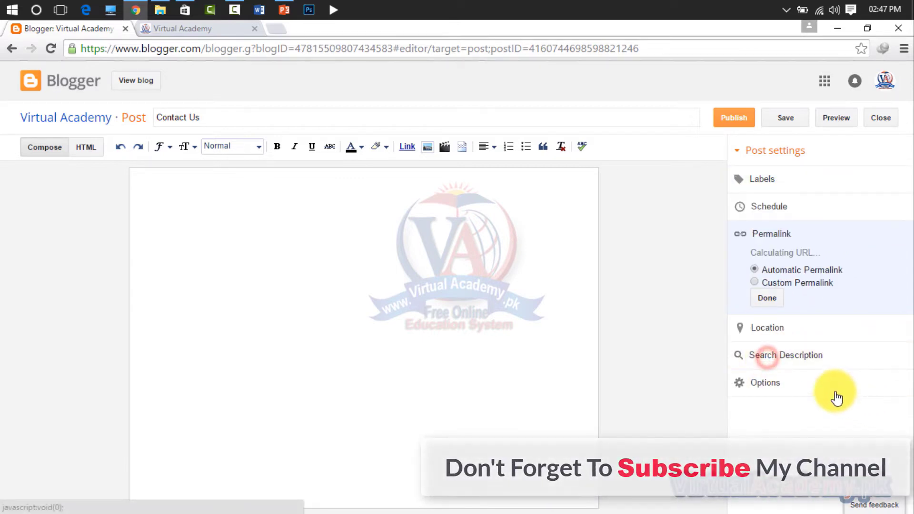
click(768, 293)
click(820, 297)
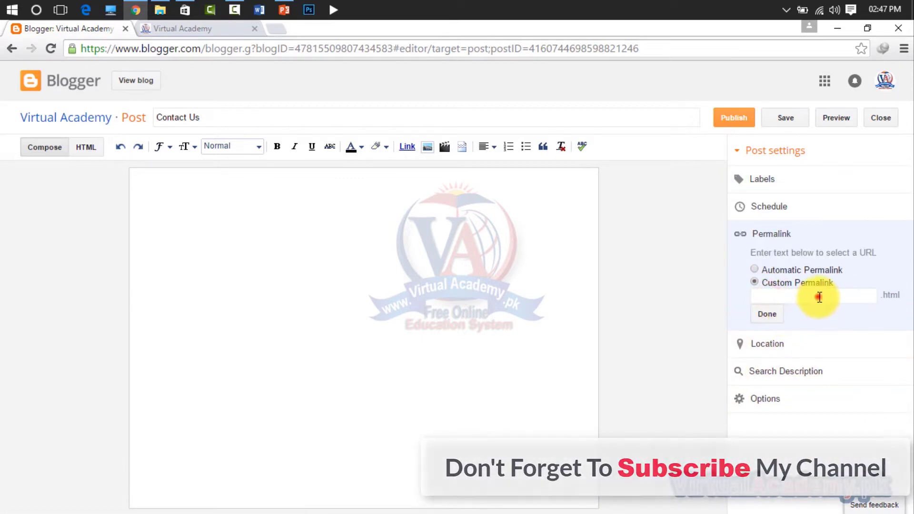
text(Con)
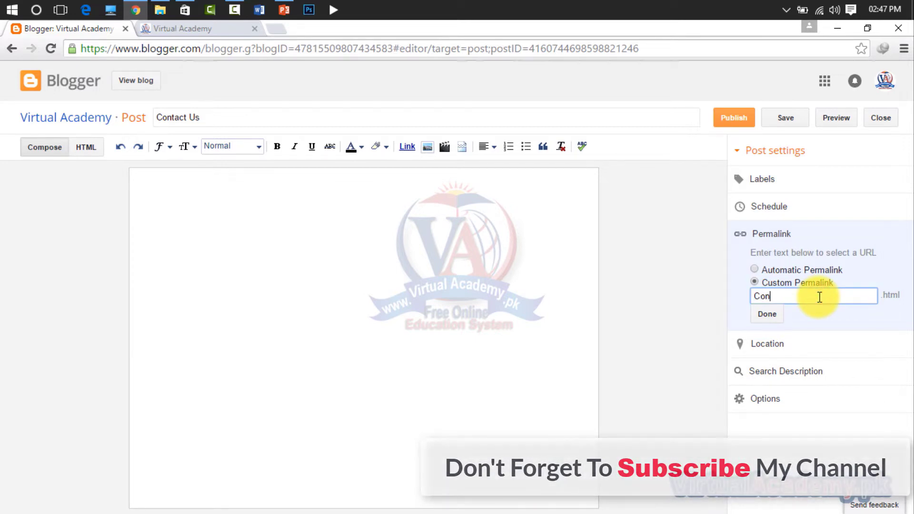
text(tact-us)
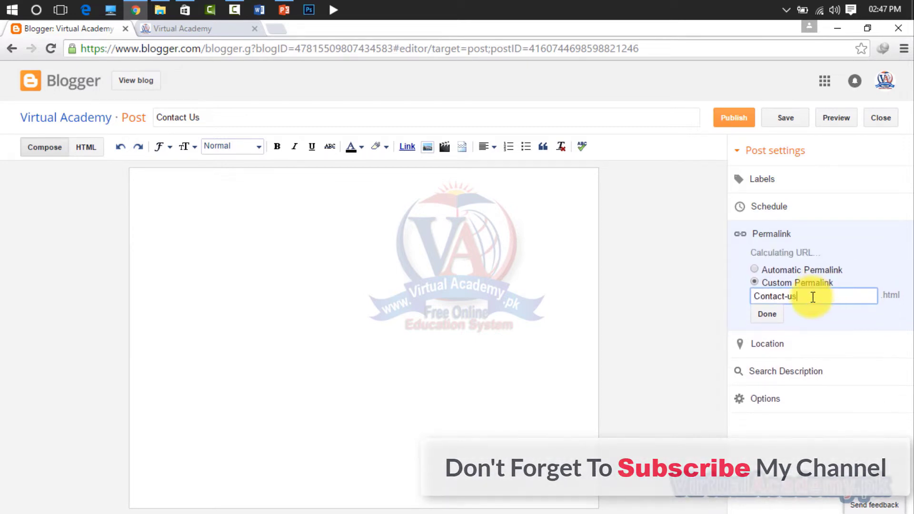
click(767, 325)
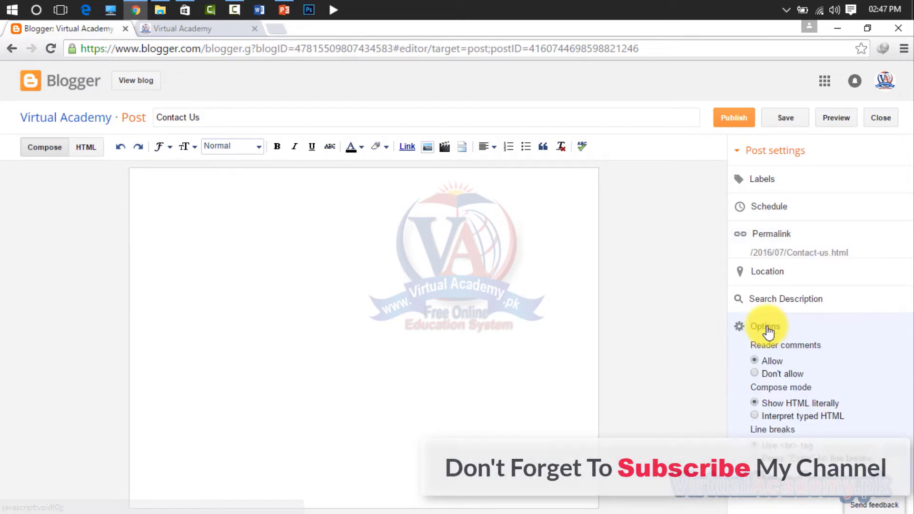
Step: Upload the Contactus.png image from the Desktop and insert it into the empty post body
click(657, 301)
click(338, 252)
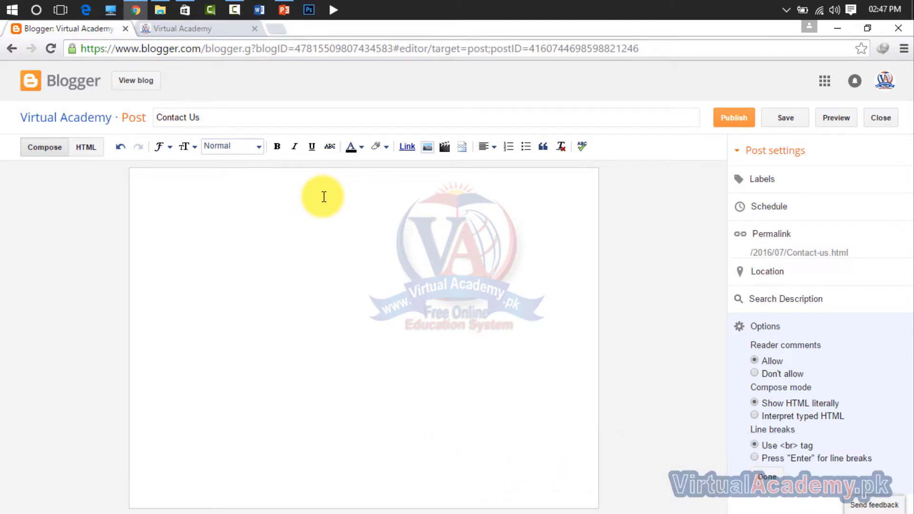
click(203, 206)
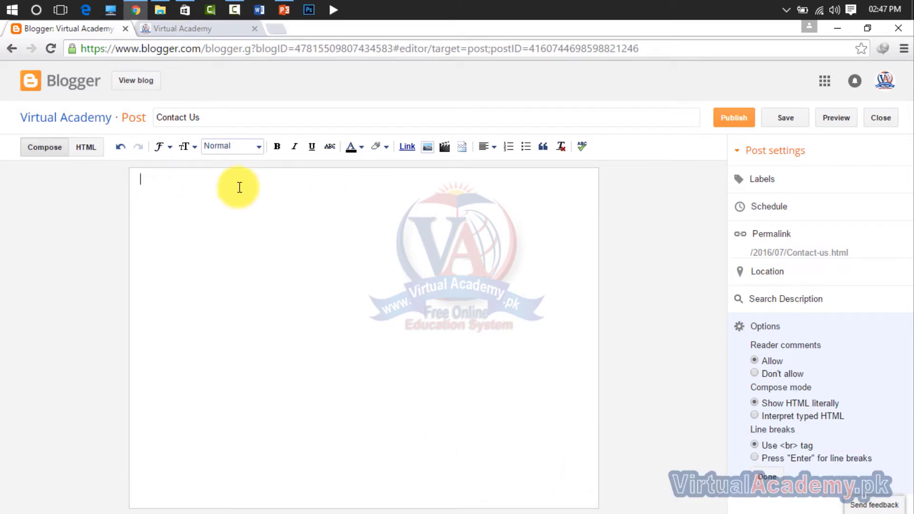
click(426, 150)
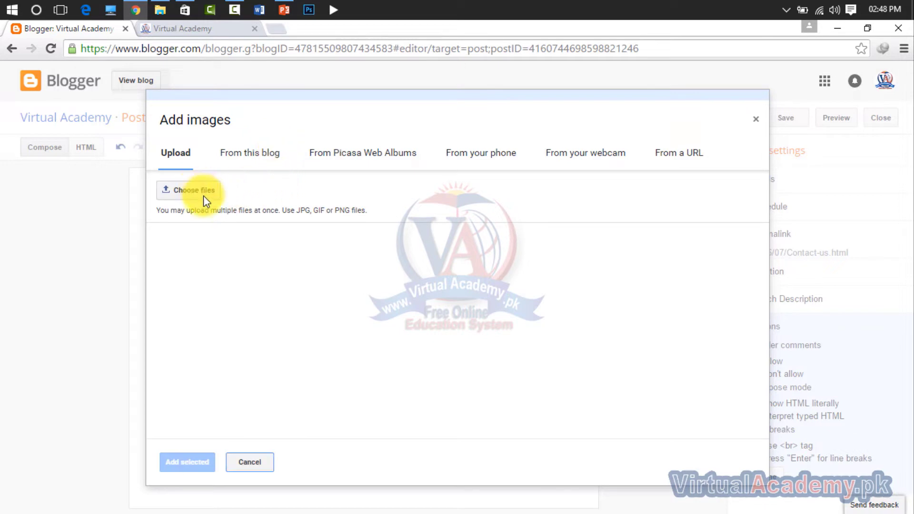
click(204, 194)
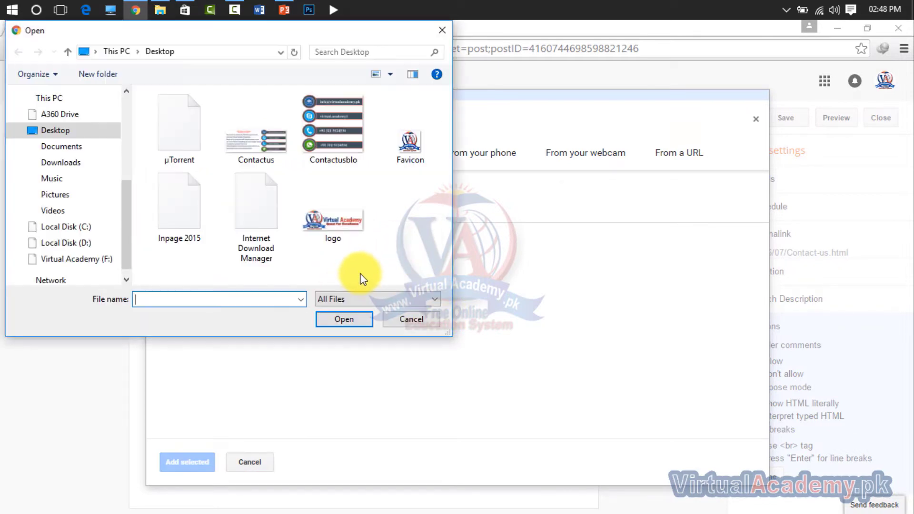
double_click(257, 152)
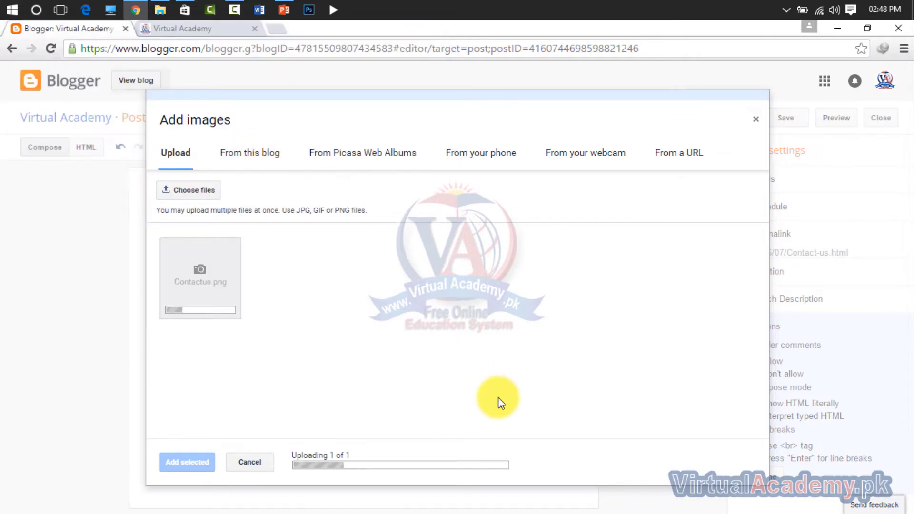
click(189, 462)
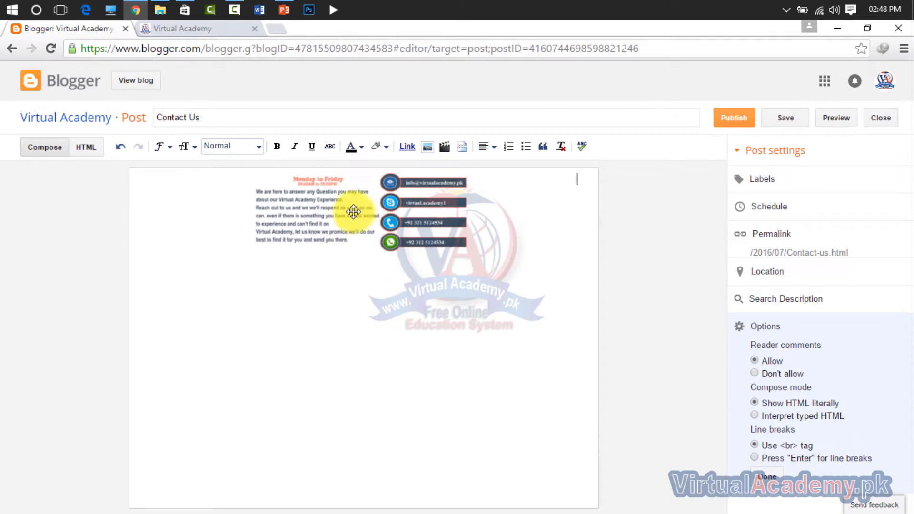
Step: Try the inserted contact image at original size, then set its size to X-Large
click(351, 210)
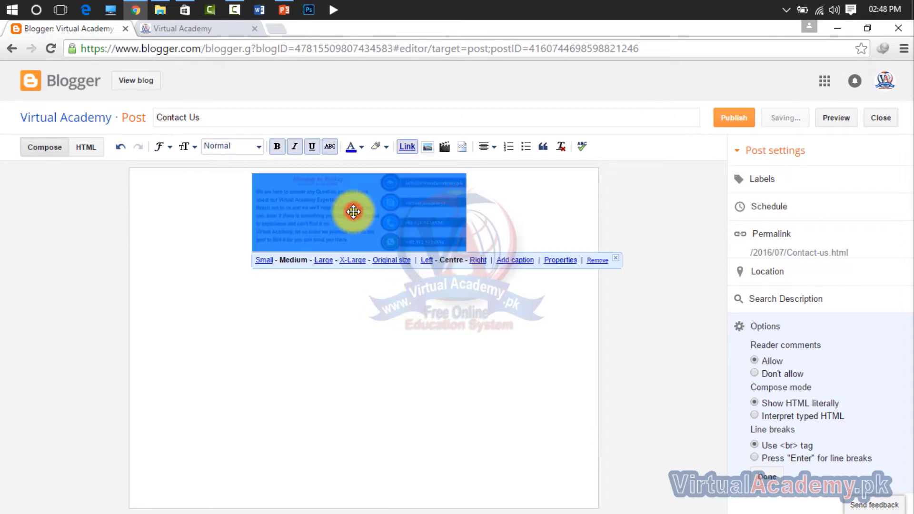
click(385, 261)
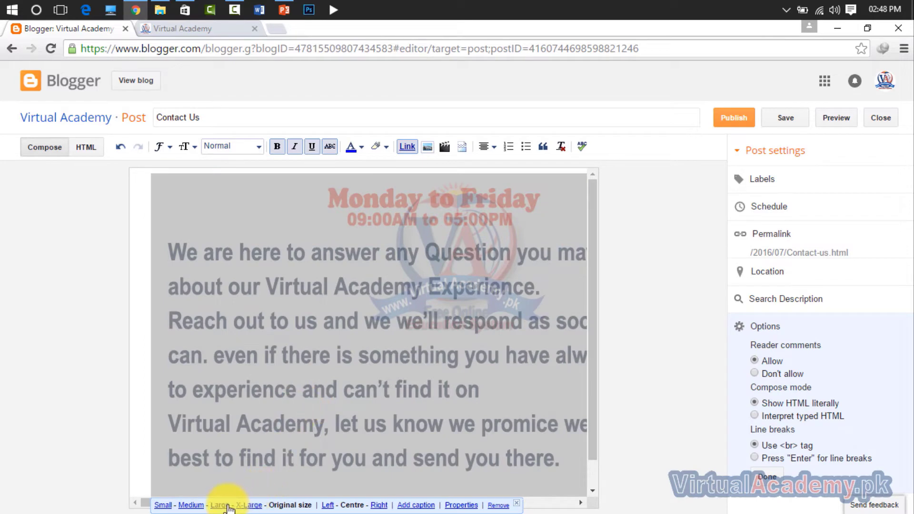
click(244, 505)
click(327, 285)
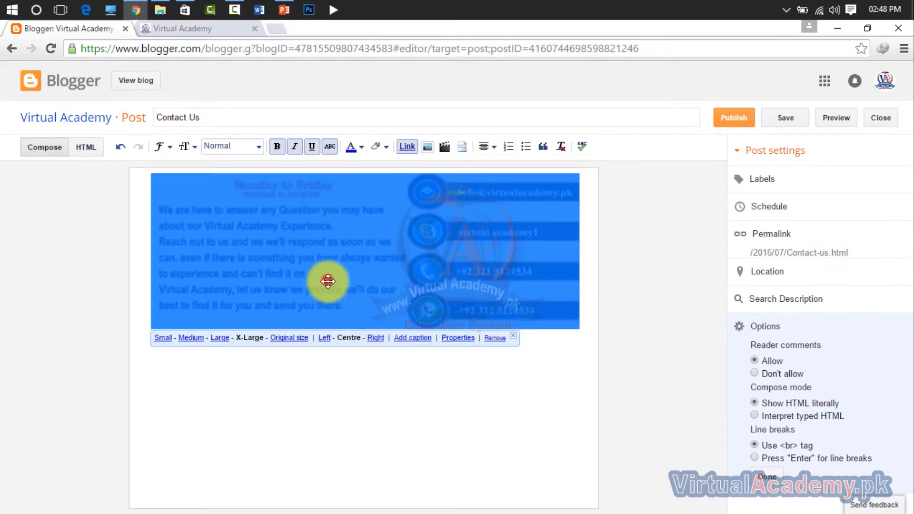
click(484, 414)
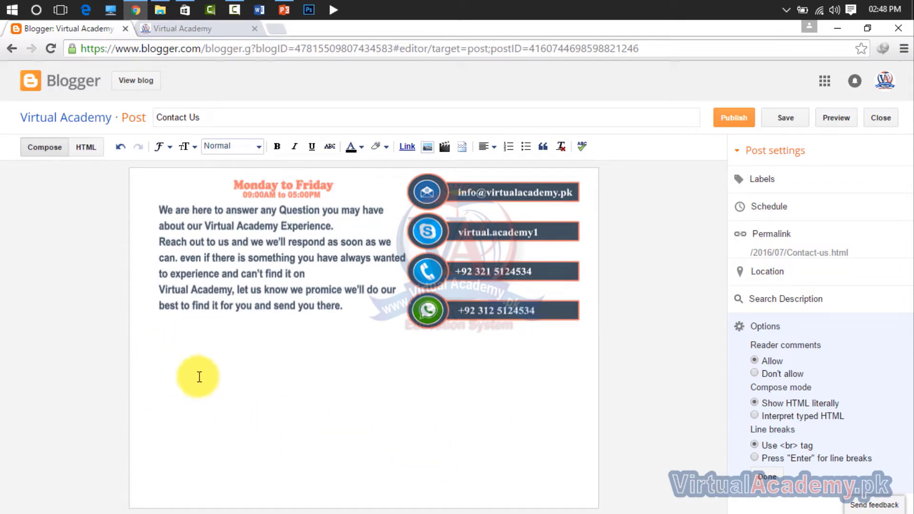
Step: Try left alignment on the contact image in the post body, then set its alignment to Centre
click(255, 286)
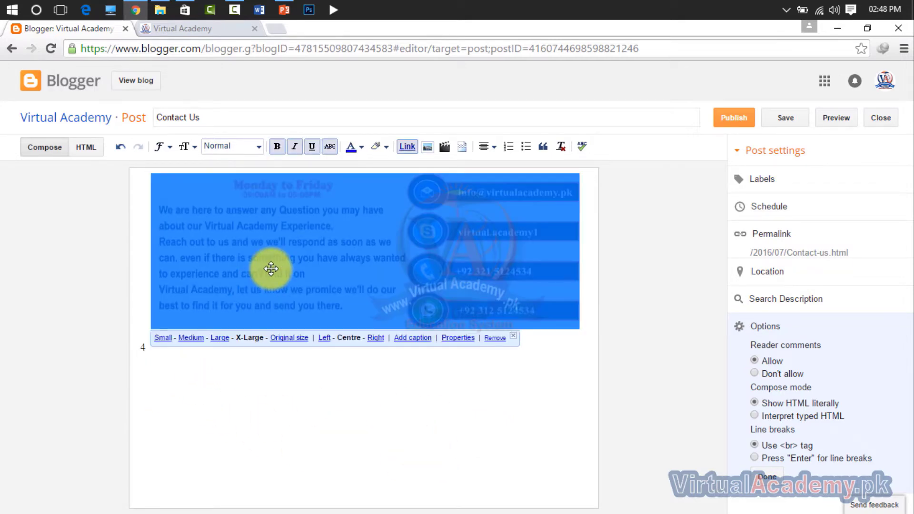
click(221, 186)
click(148, 183)
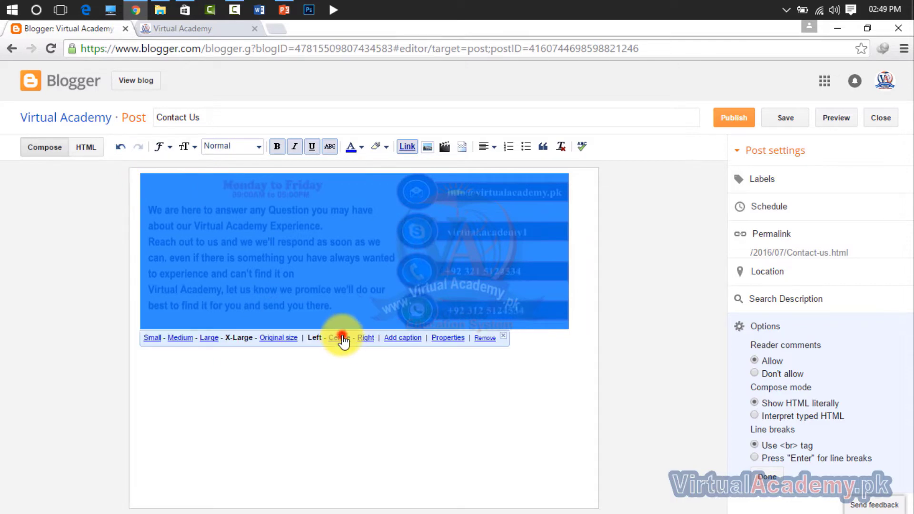
click(343, 338)
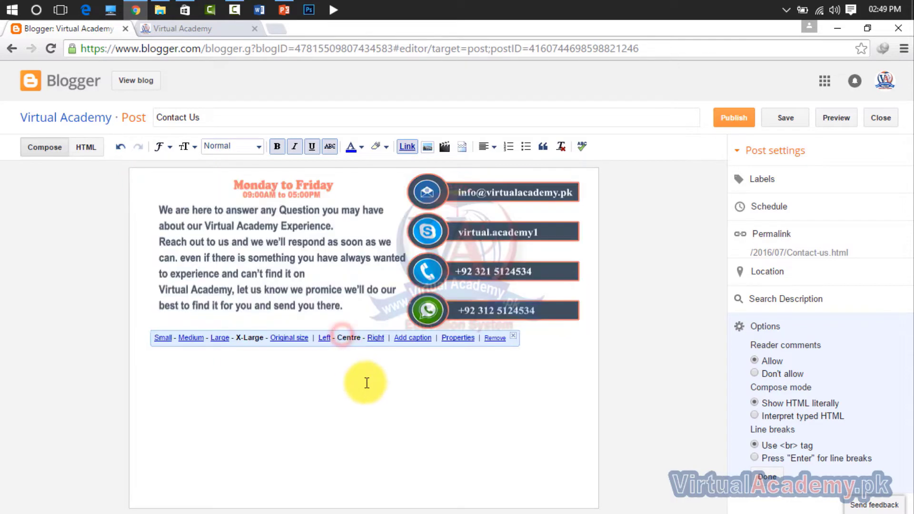
click(368, 396)
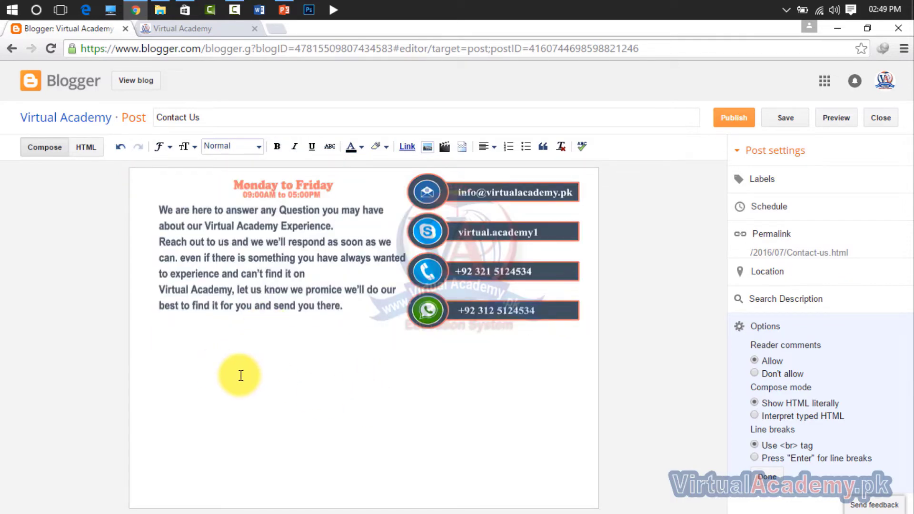
Step: Open foxyform.com in a new browser tab
click(279, 33)
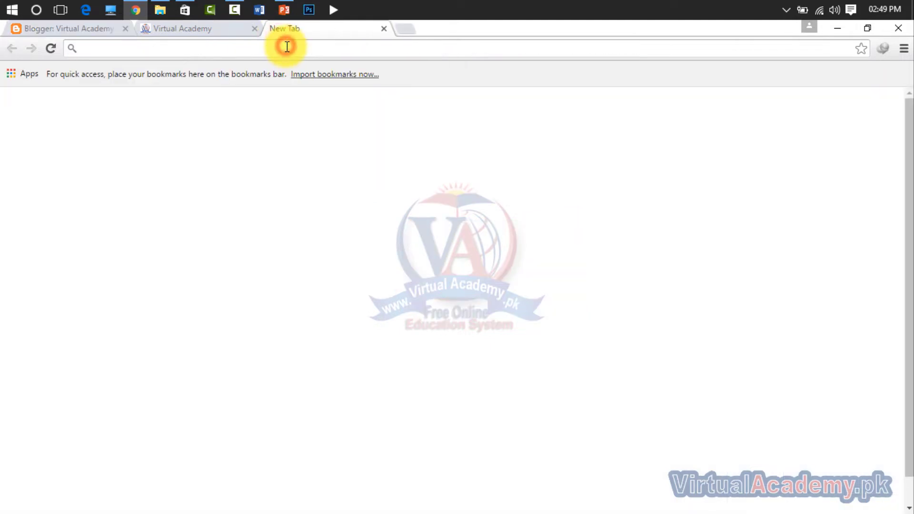
text(pr)
key(BackSpace)
key(BackSpace)
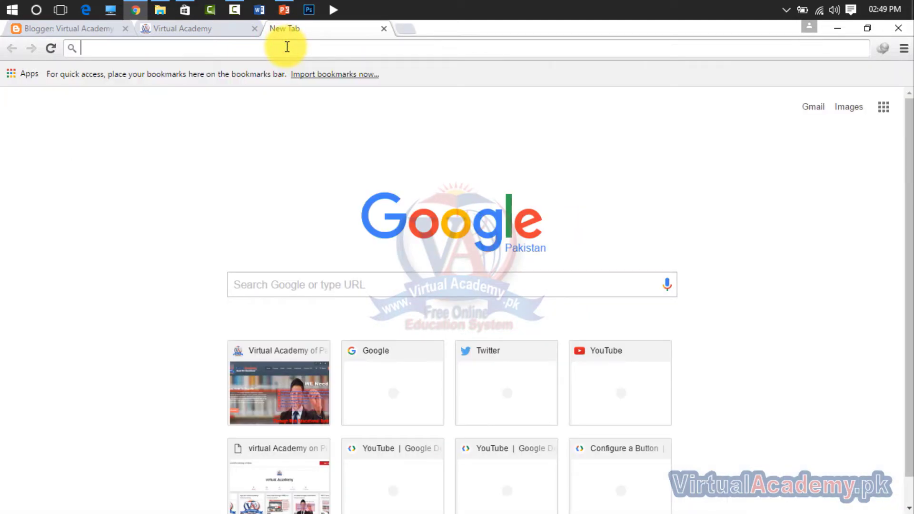
text(fo)
key(Return)
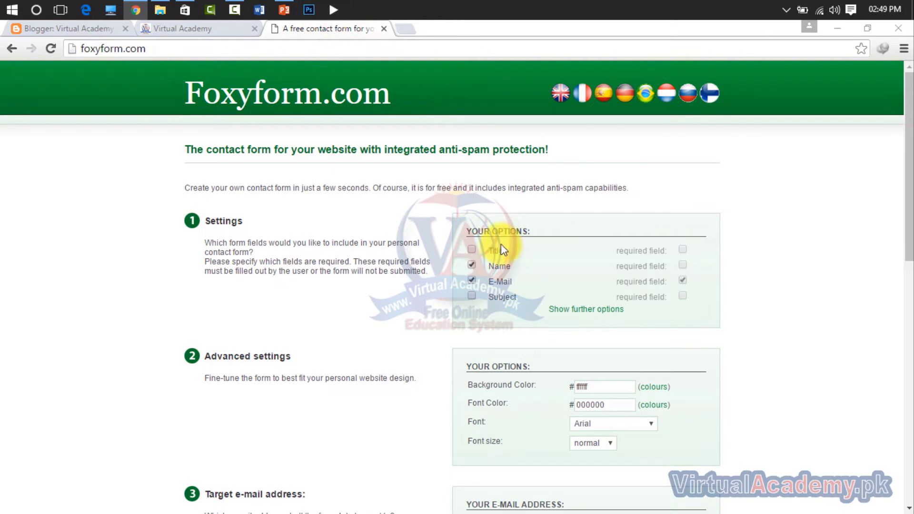
Step: Look over the form settings and preview, show the further field options, and include Subject as a required field
scroll(479, 259, down, 1)
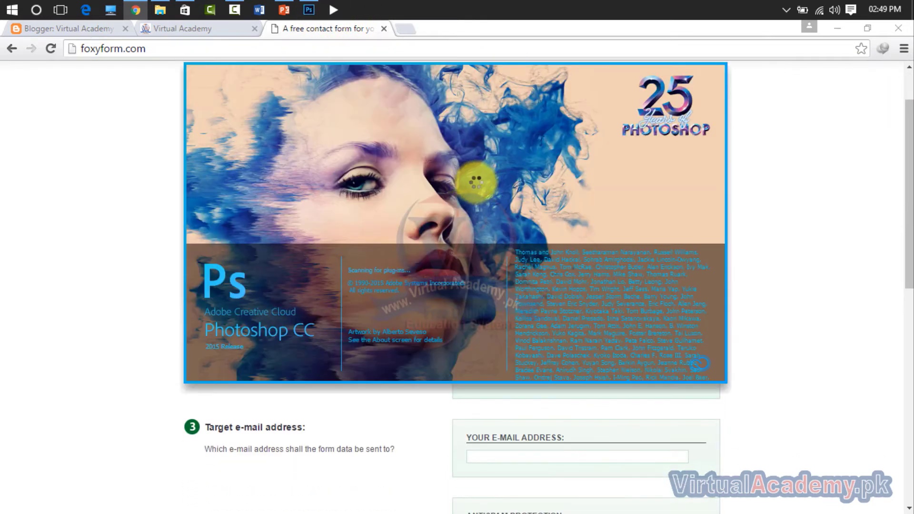
scroll(452, 479, down, 7)
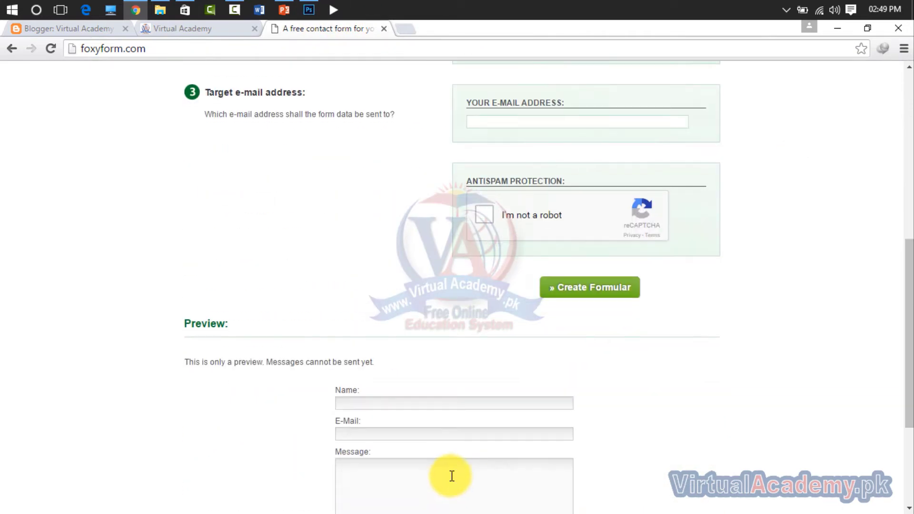
scroll(450, 369, down, 4)
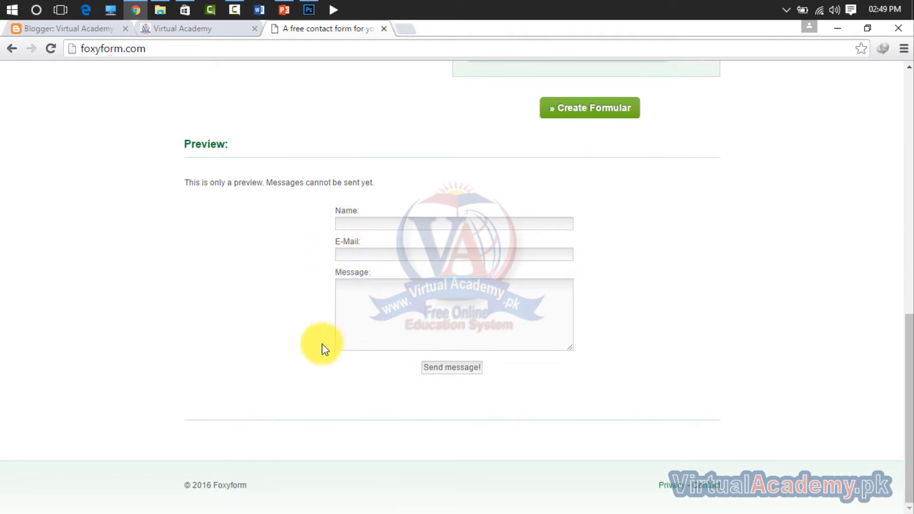
key(alt+Tab)
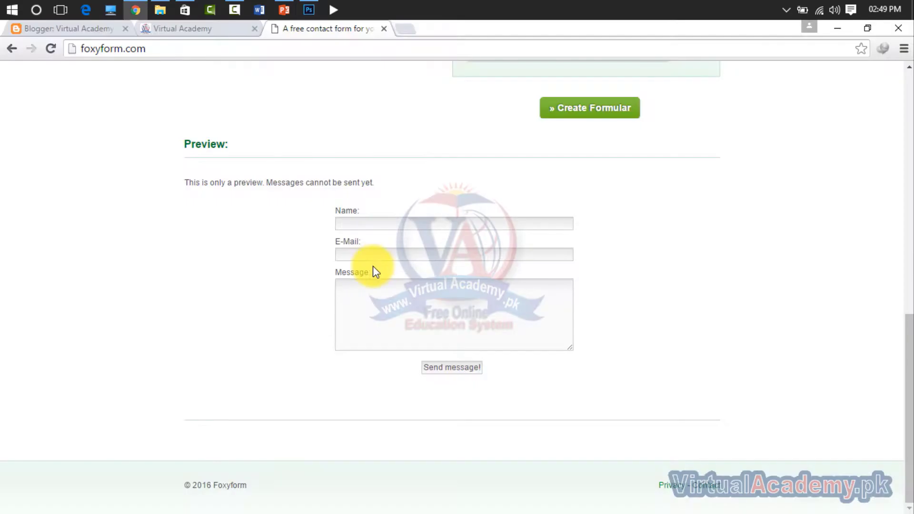
click(381, 293)
scroll(424, 350, up, 11)
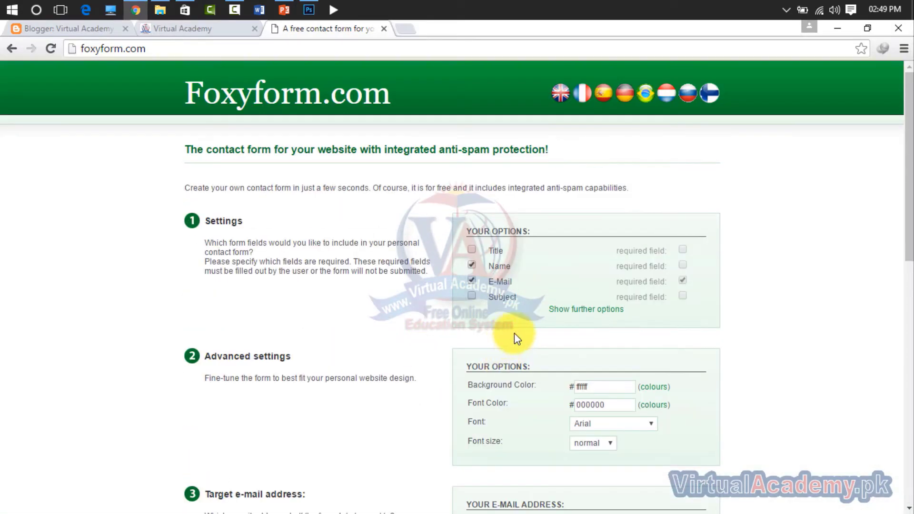
click(578, 312)
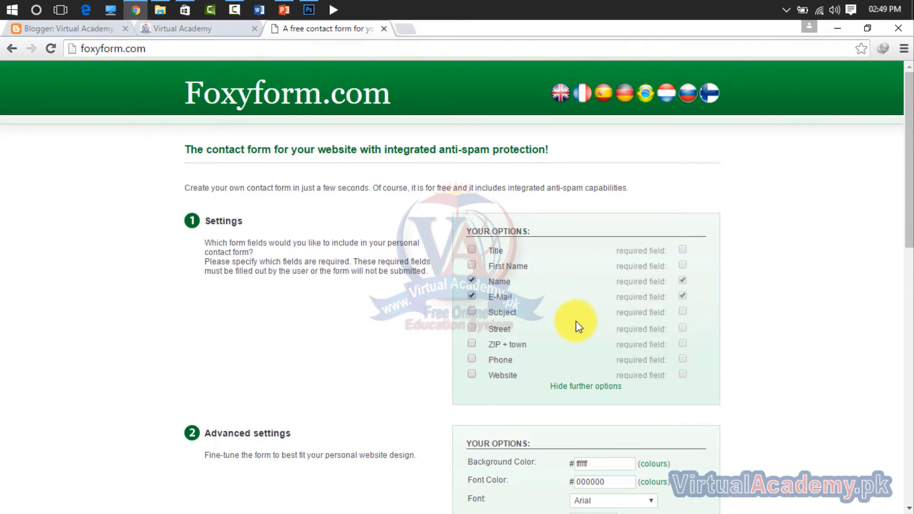
click(682, 313)
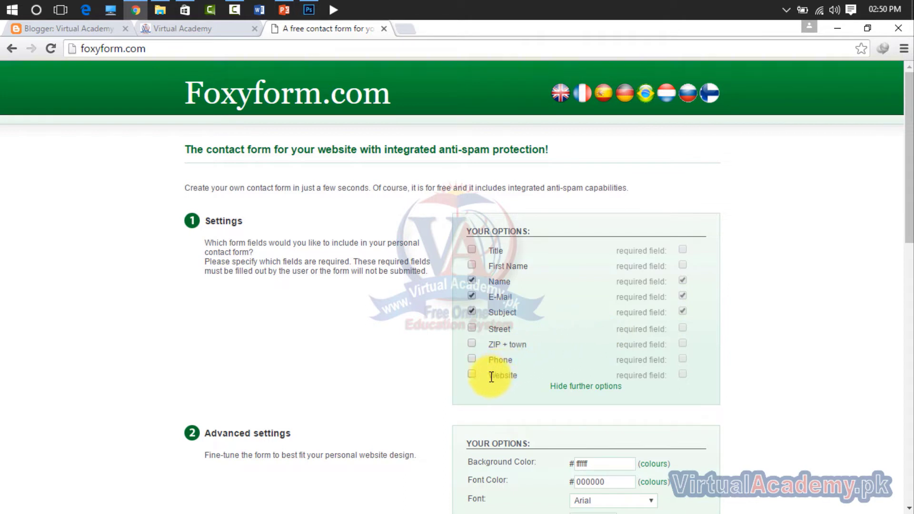
Step: Try adding a Phone field to the contact form, check it in the form preview, and remove it again
click(473, 359)
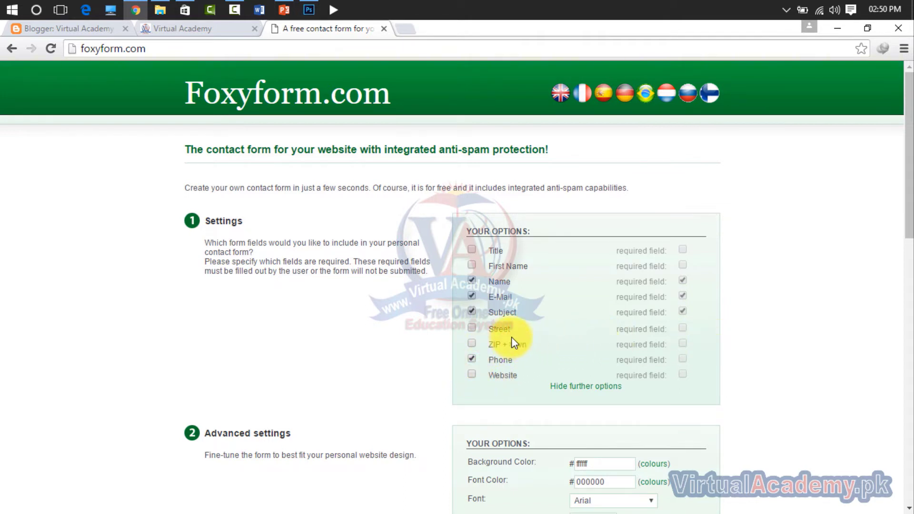
scroll(589, 334, down, 7)
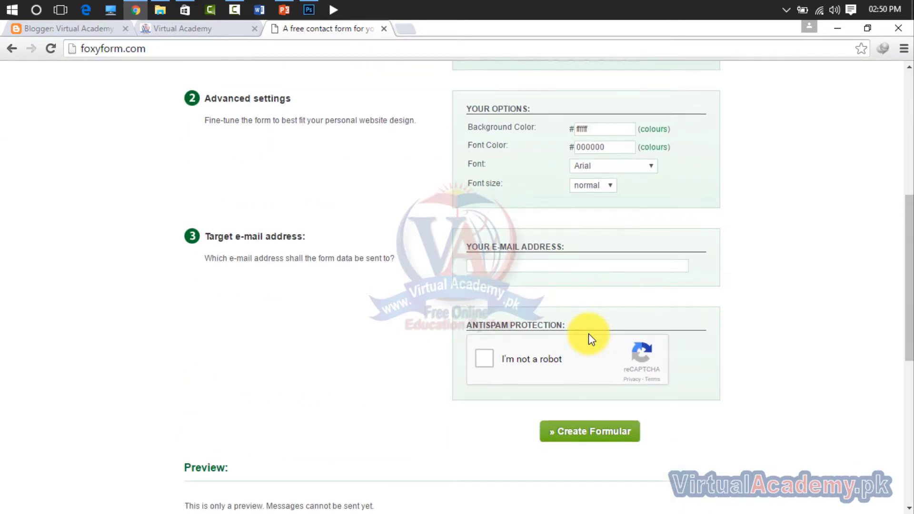
click(423, 347)
scroll(423, 347, down, 4)
scroll(425, 350, down, 3)
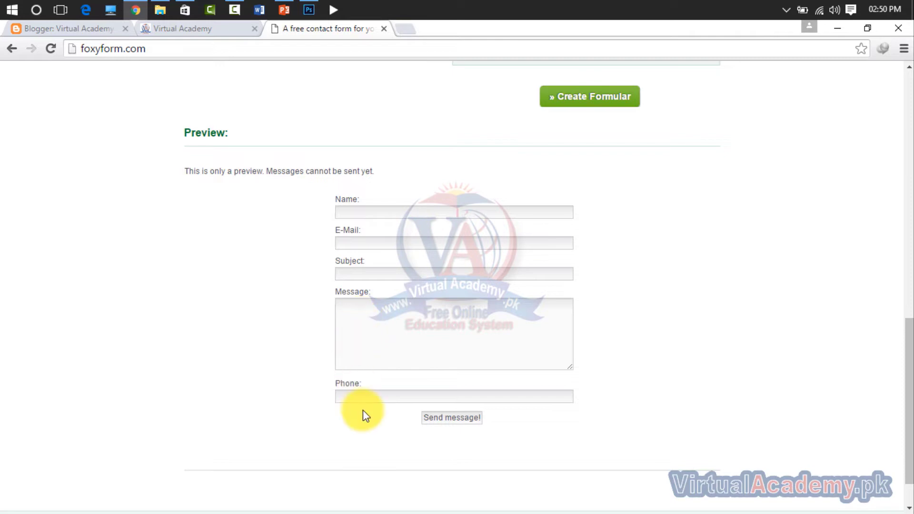
scroll(484, 385, up, 13)
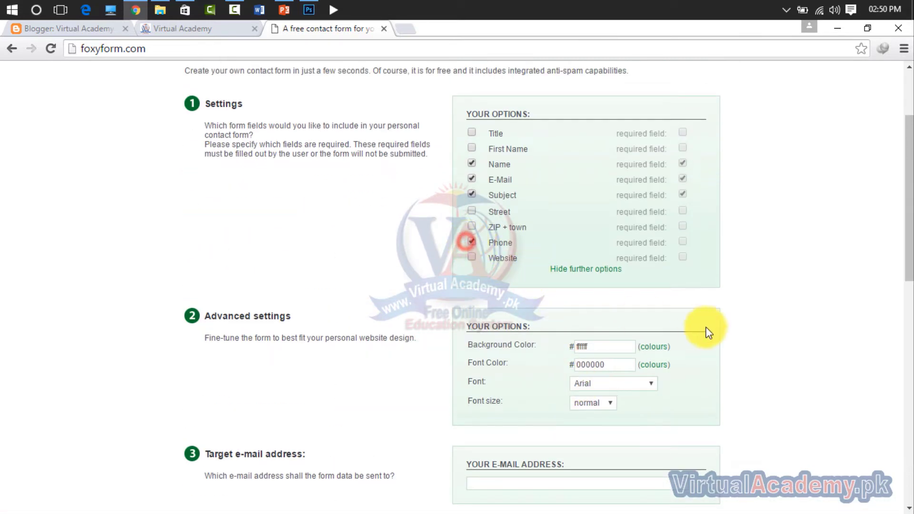
scroll(542, 256, down, 13)
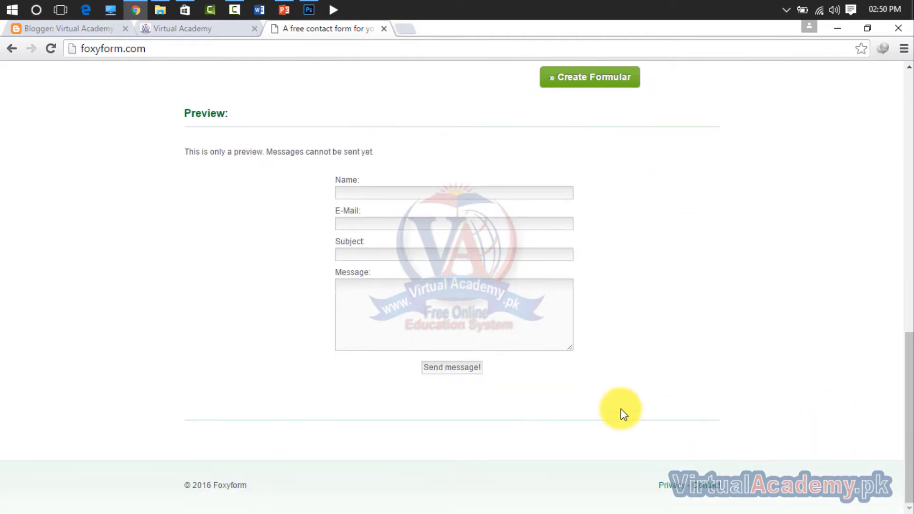
click(368, 313)
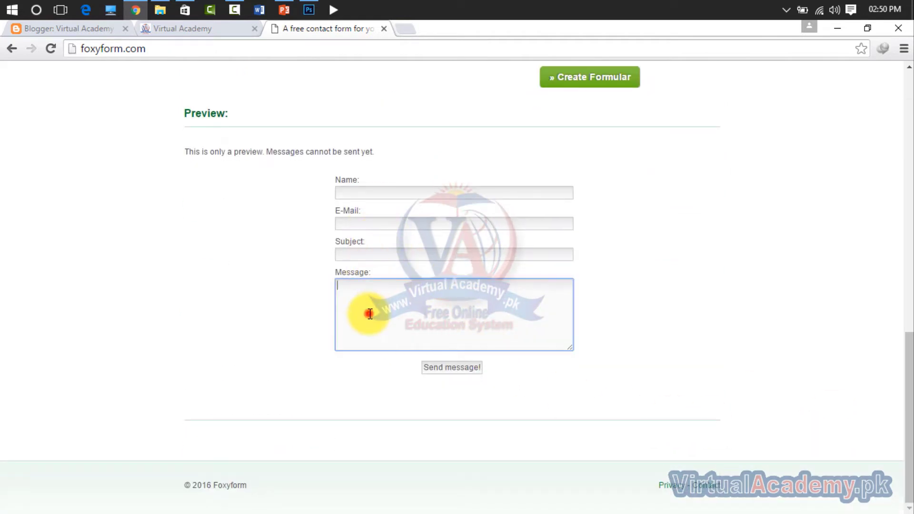
scroll(613, 280, up, 2)
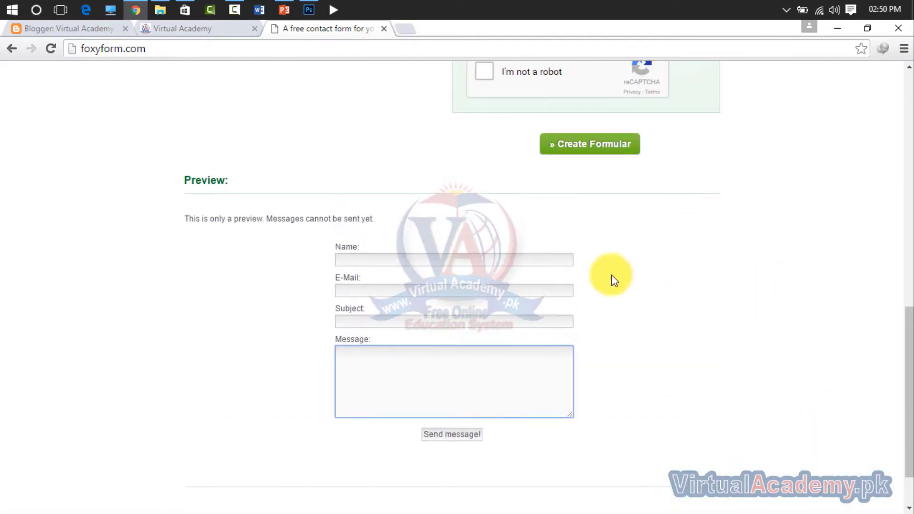
scroll(609, 419, up, 10)
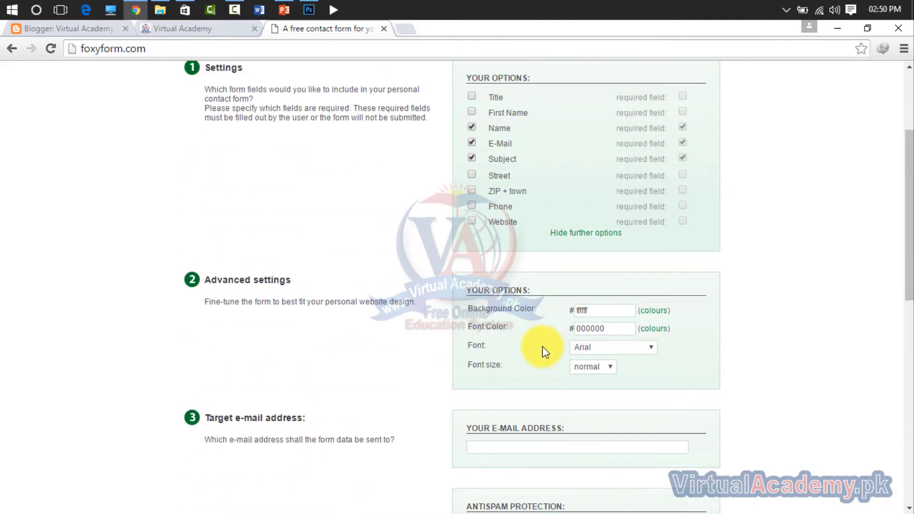
scroll(542, 346, up, 2)
Step: Switch to the Virtual Academy blog and look through the sidebar's Labels, Blog Archive and Popular sections
click(225, 30)
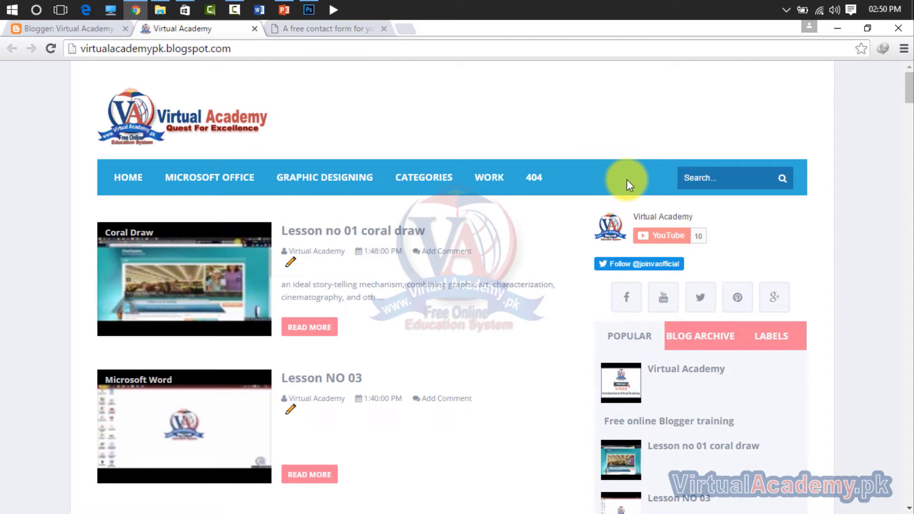
click(755, 339)
click(711, 340)
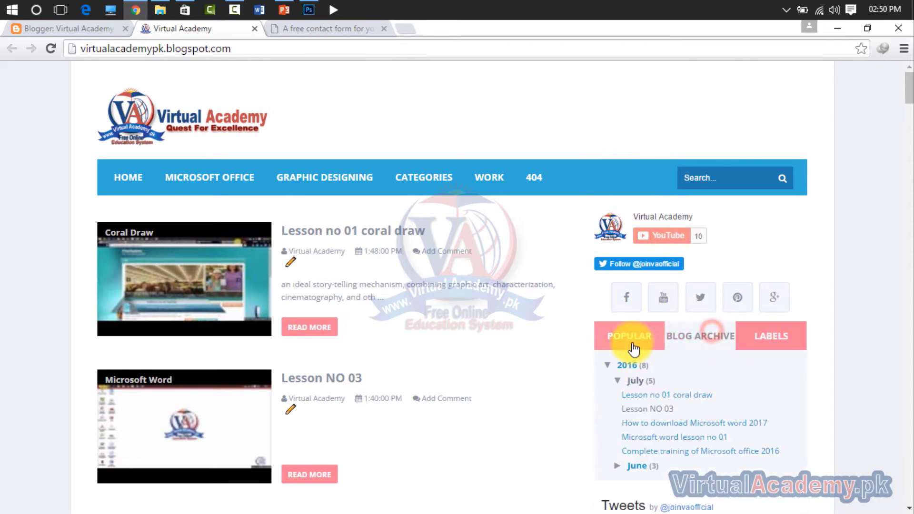
click(632, 344)
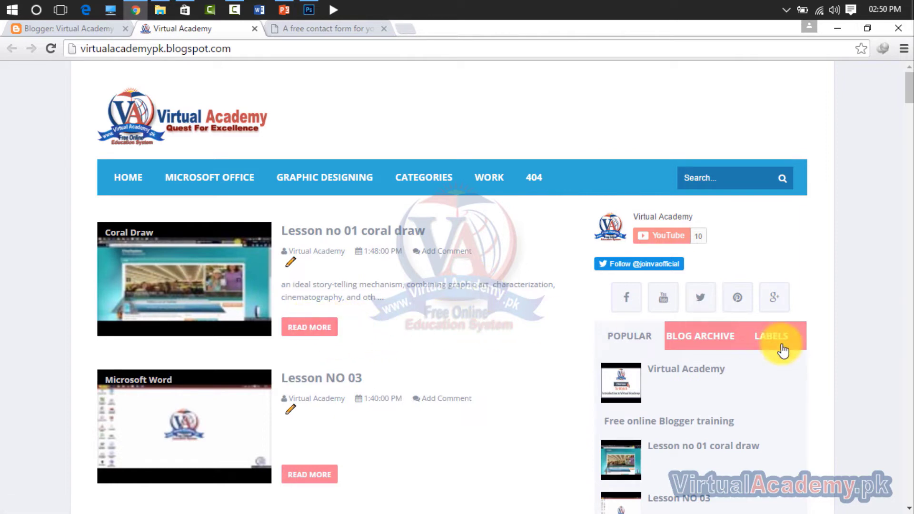
Step: Arrange Photoshop as a narrow window beside the blog's browser window, with the Eyedropper tool active
click(869, 29)
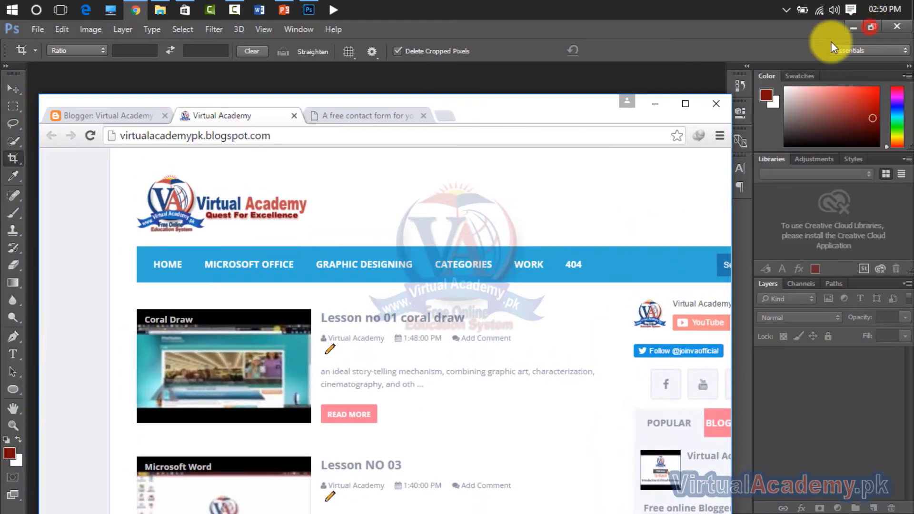
drag(565, 113, 866, 78)
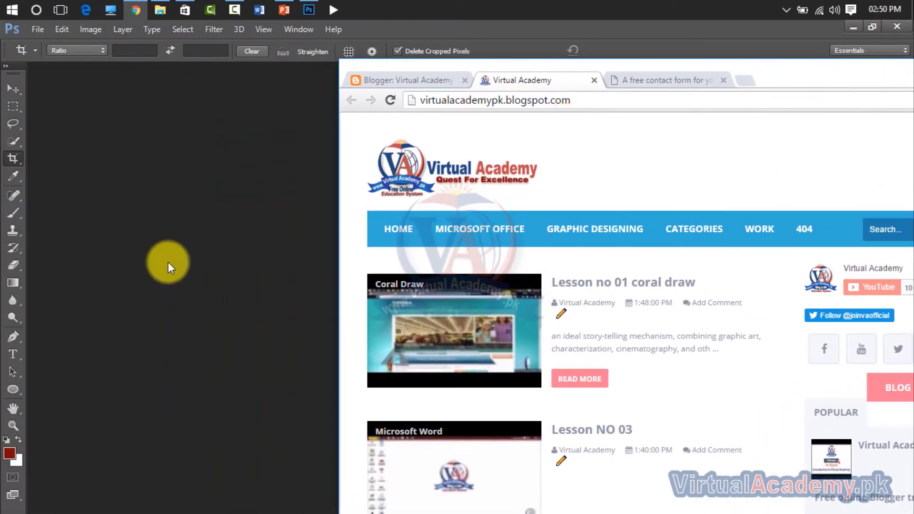
click(22, 175)
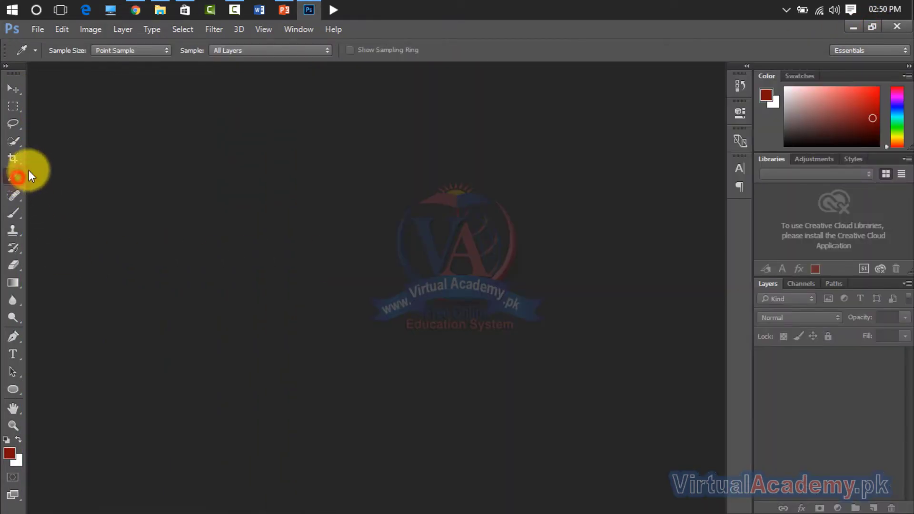
click(872, 27)
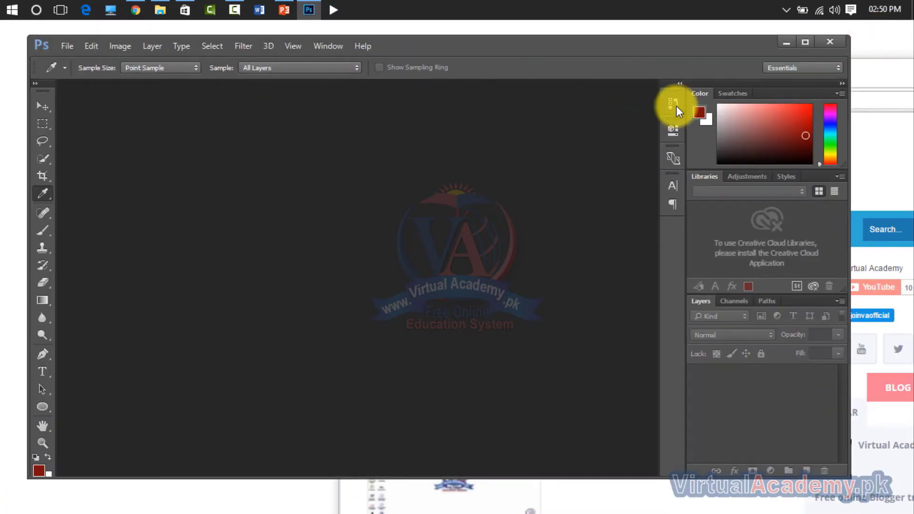
drag(851, 176, 170, 174)
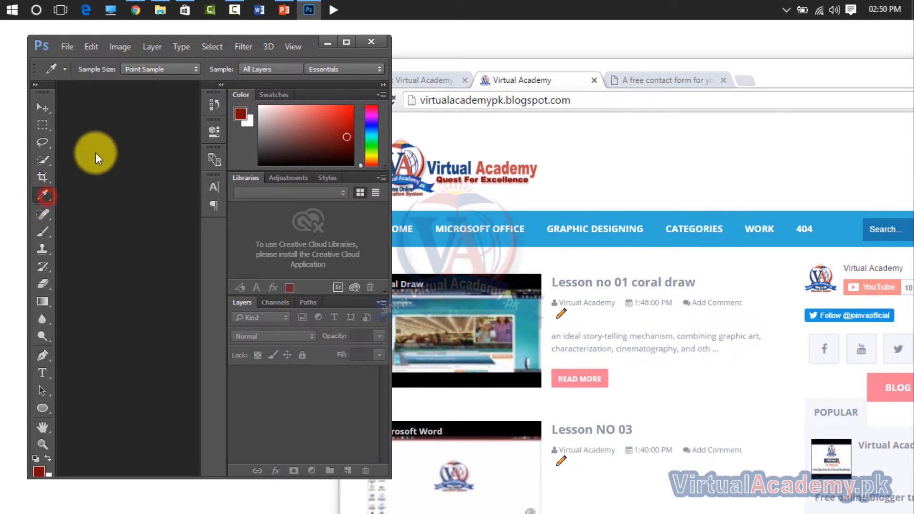
Step: Create a new Photoshop document with a transparent background
key(ctrl+n)
click(591, 100)
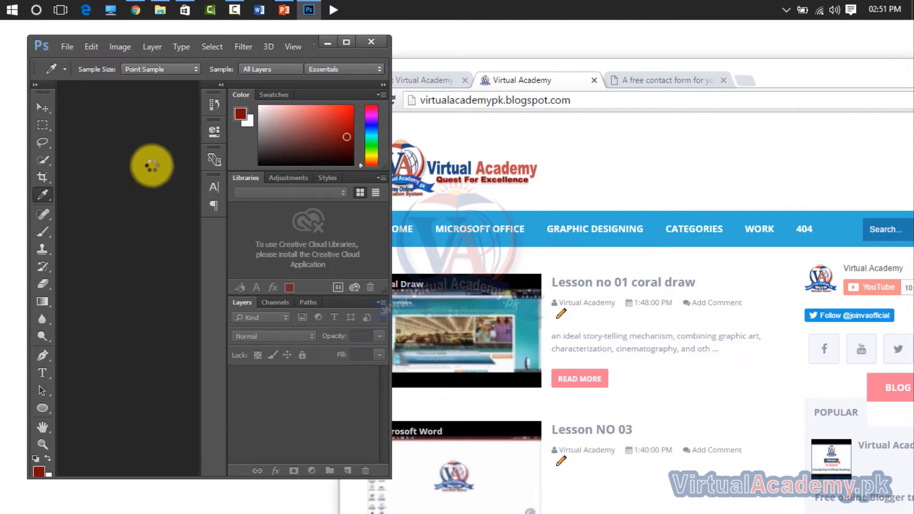
click(413, 251)
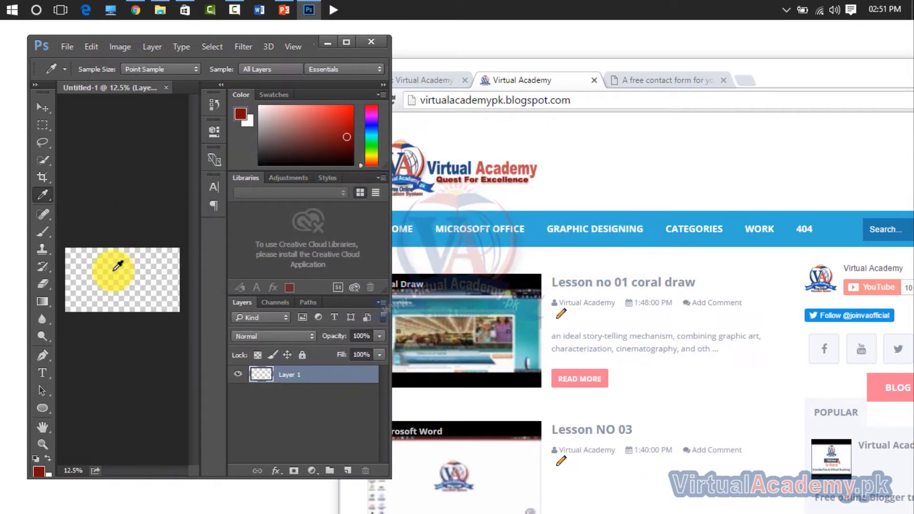
Step: Sample the blog's blue navigation bar as the foreground colour and open the Color Picker at its hex code
drag(105, 270, 538, 231)
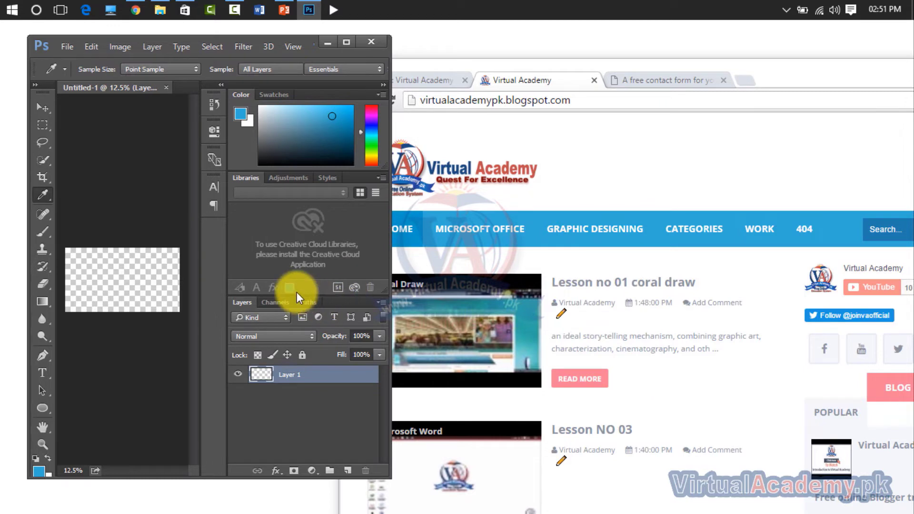
click(39, 472)
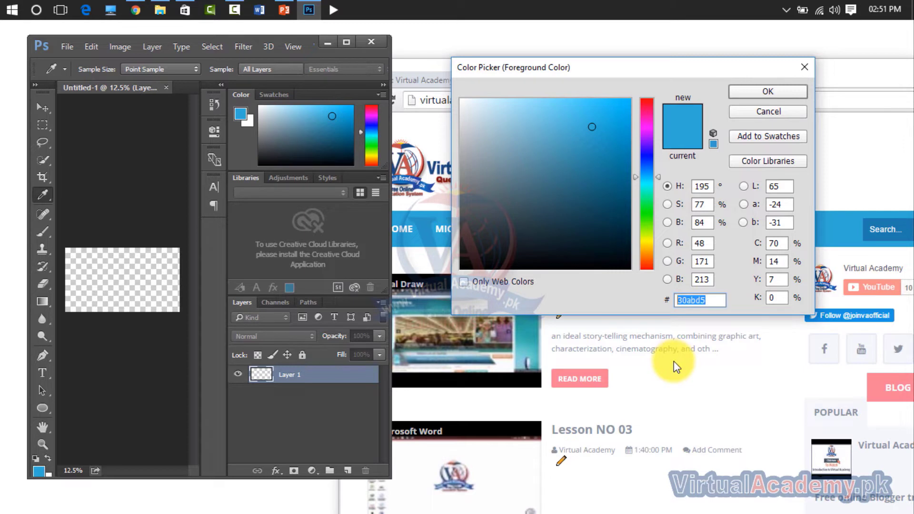
click(565, 27)
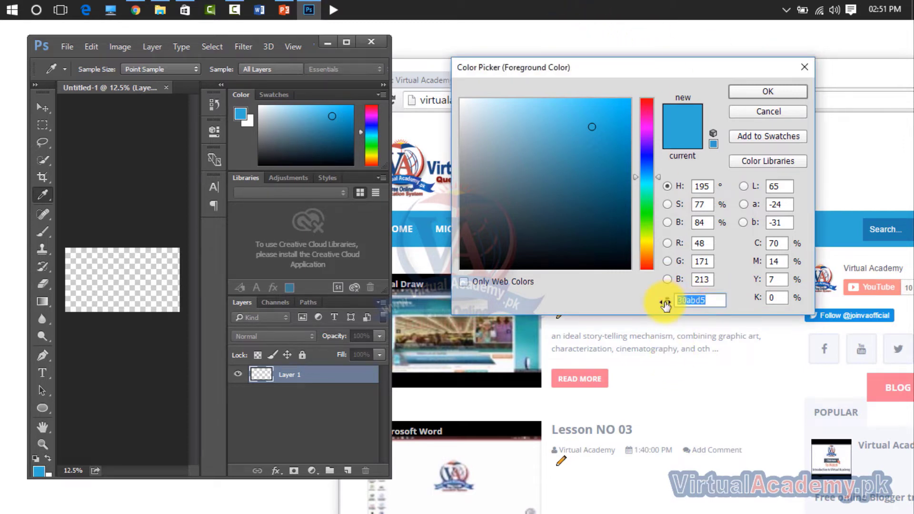
Step: Accept the sampled blue as foreground colour, switch back to the Virtual Academy blog and maximize the browser window
click(787, 92)
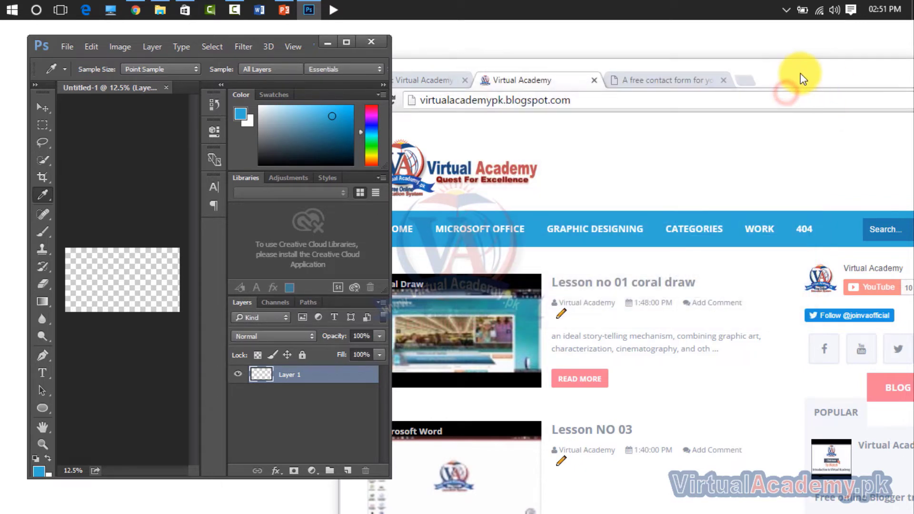
click(799, 75)
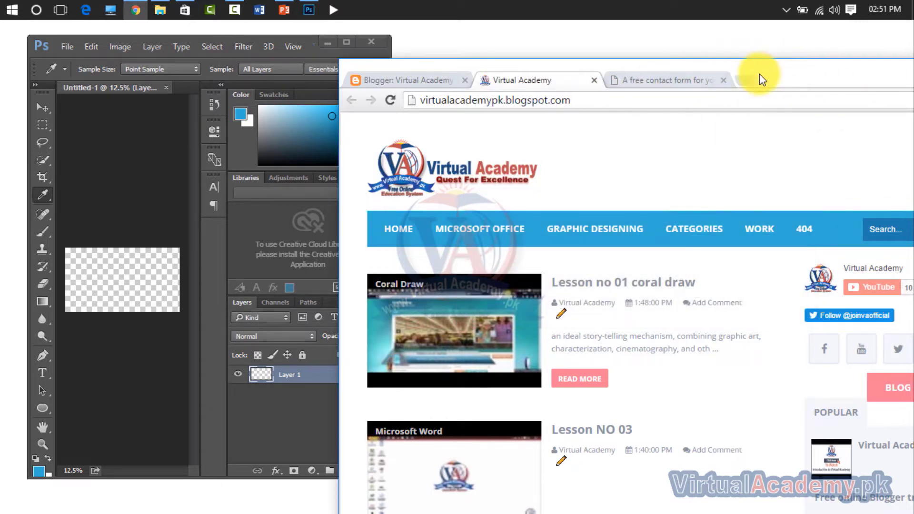
double_click(796, 72)
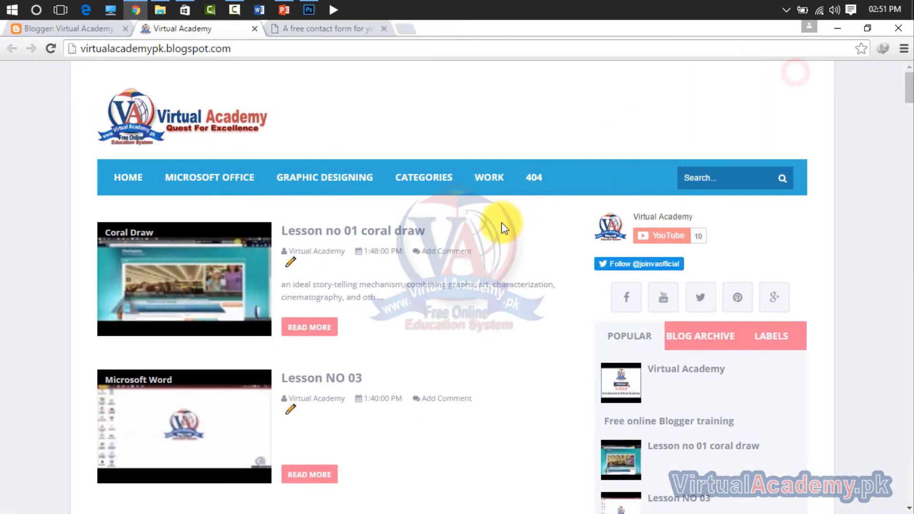
Step: Switch to the Foxyform page, set the form's background colour to 30abd5 and check it in the preview
click(315, 32)
scroll(526, 285, down, 7)
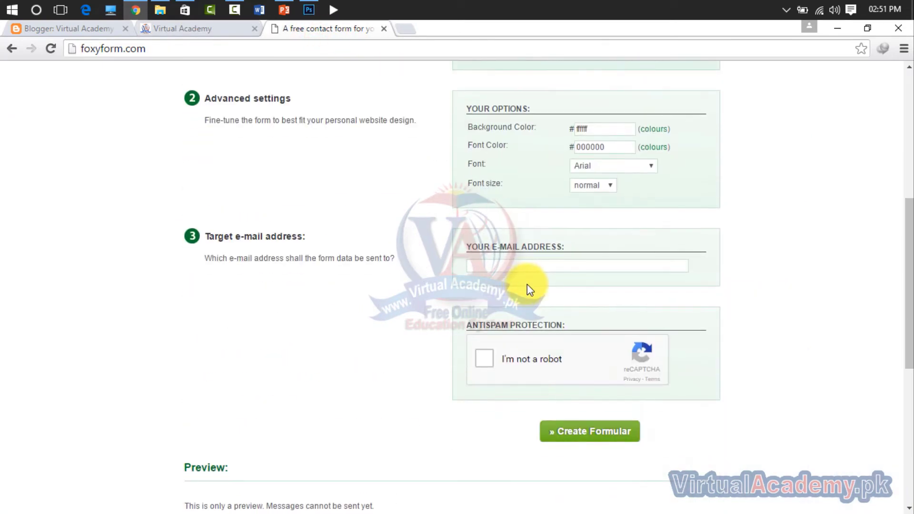
scroll(527, 285, up, 3)
click(592, 262)
drag(596, 266, 569, 265)
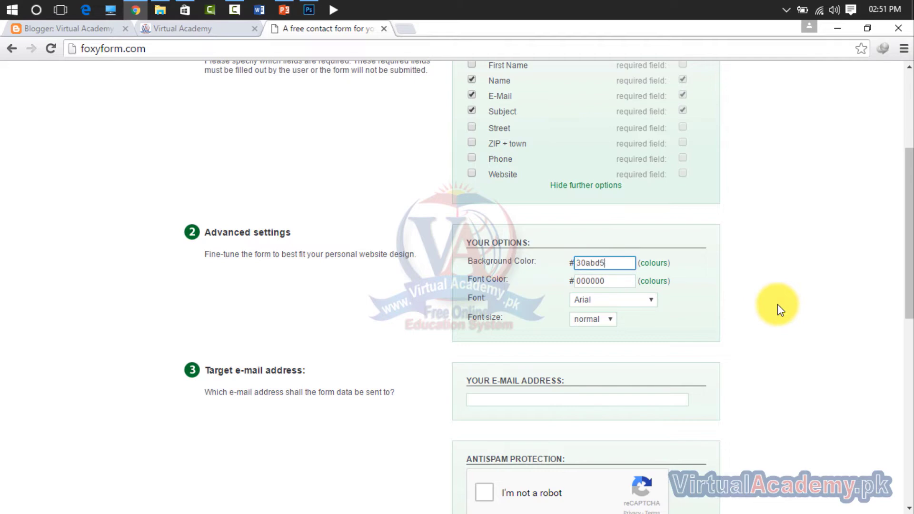
scroll(752, 290, down, 7)
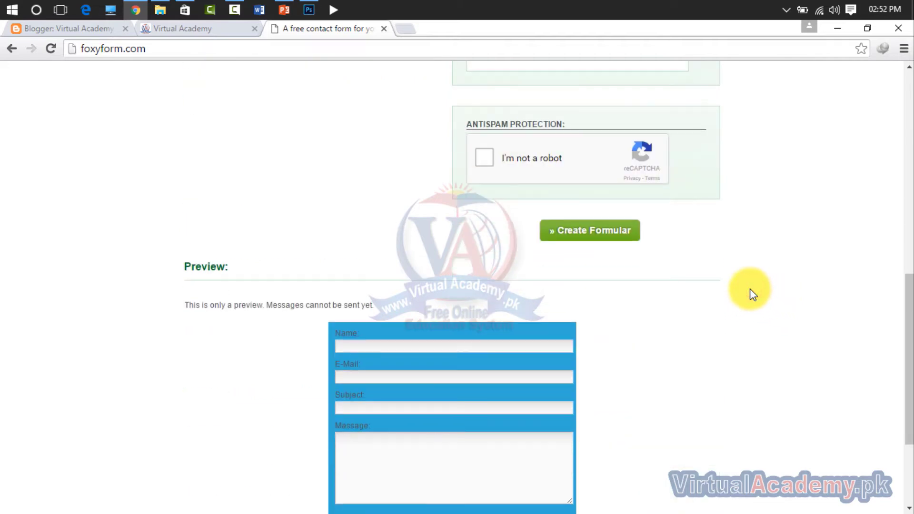
scroll(750, 289, down, 3)
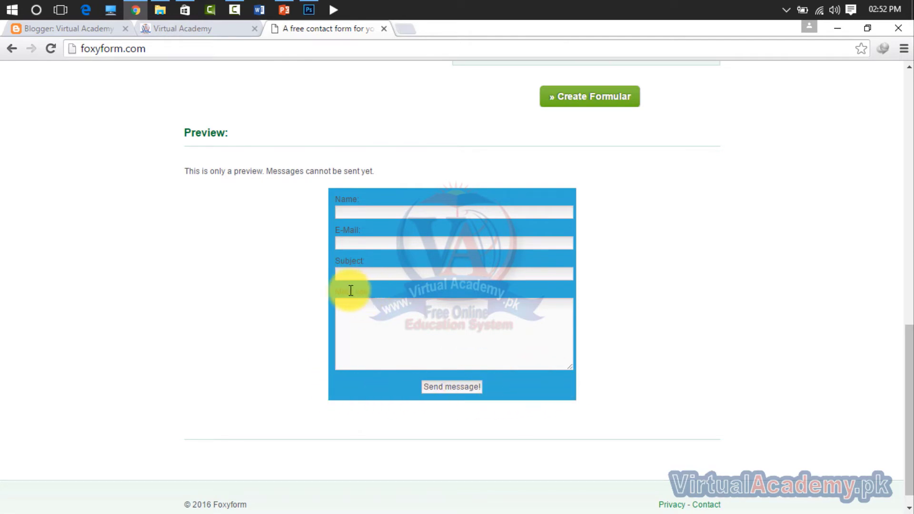
Step: Sample the pink of the blog's sidebar tab bar in Photoshop, copy its hex code and close Photoshop
scroll(476, 286, up, 9)
click(609, 279)
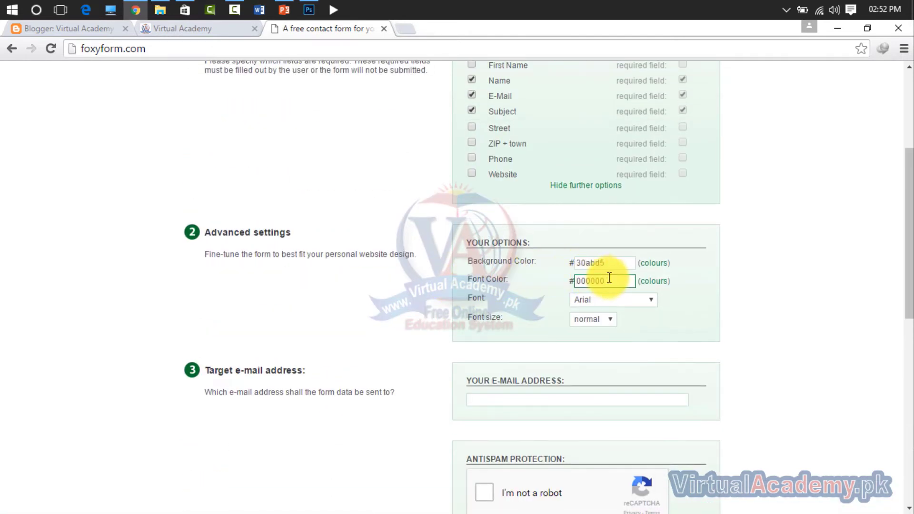
double_click(609, 280)
click(210, 29)
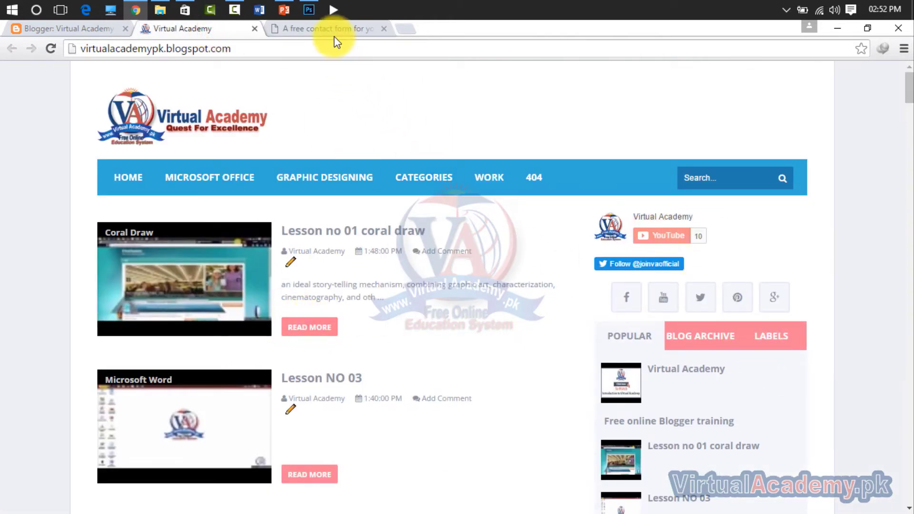
mouse_move(406, 179)
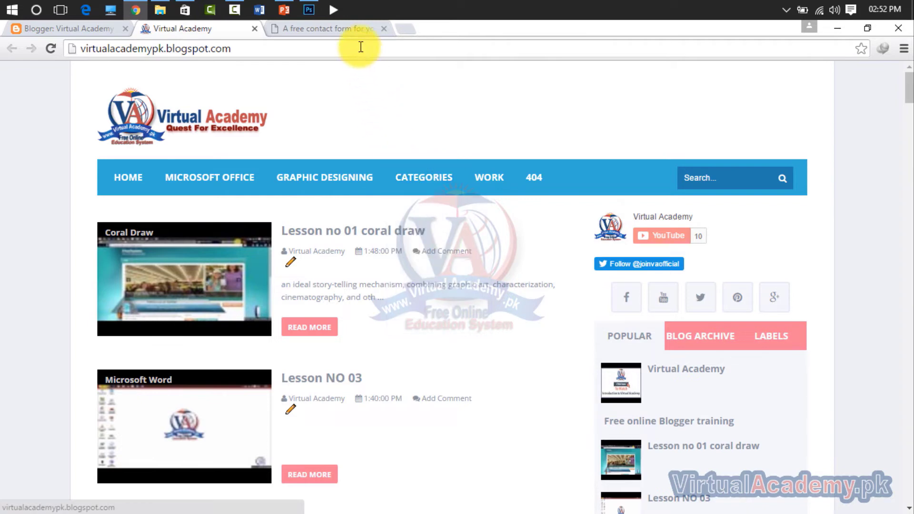
click(309, 10)
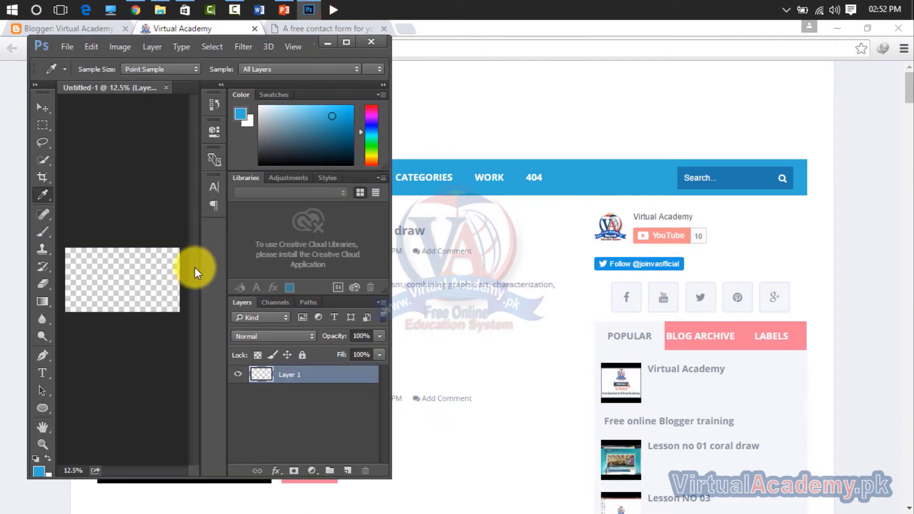
drag(158, 269, 766, 337)
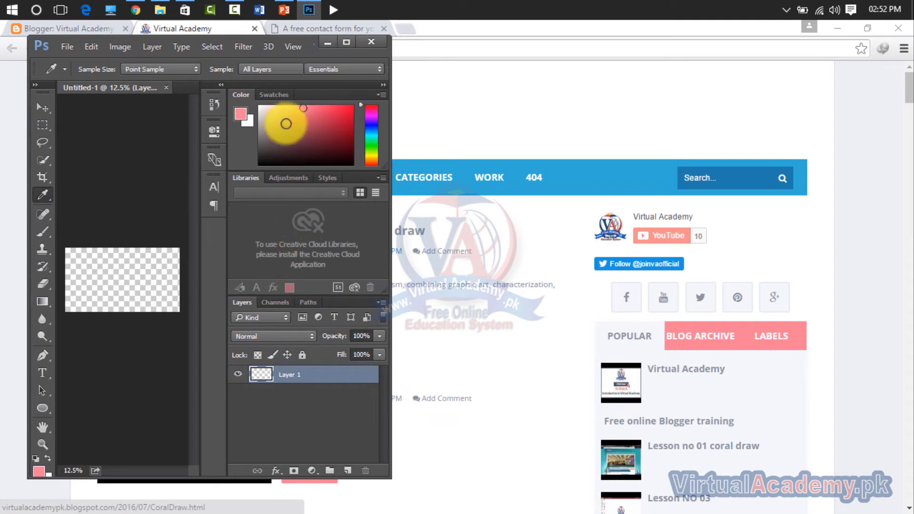
click(39, 471)
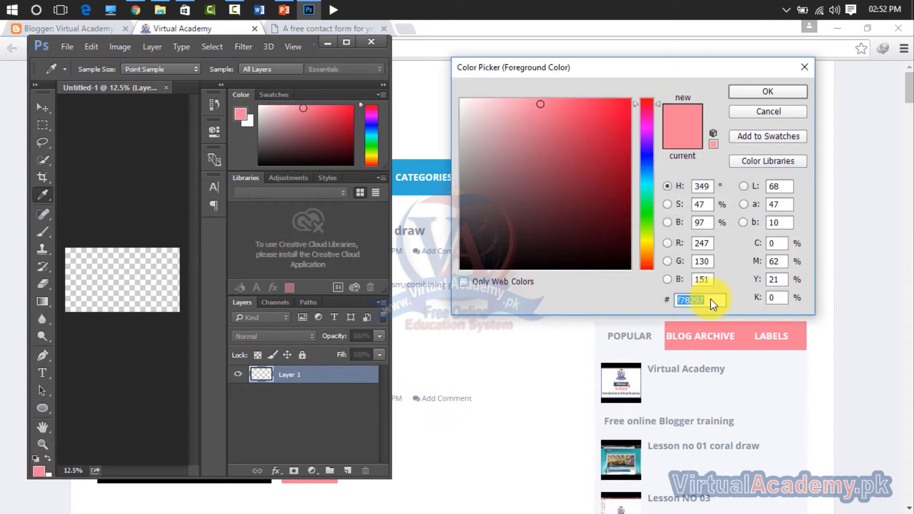
click(805, 67)
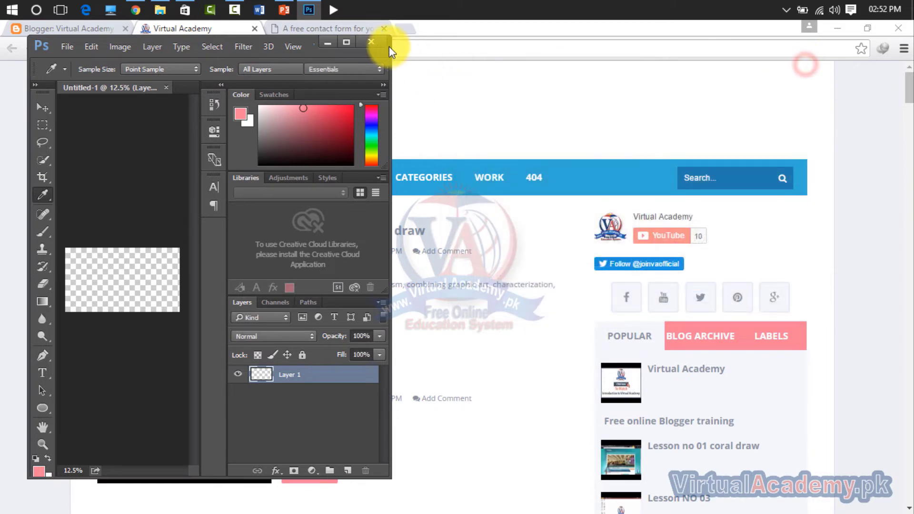
click(371, 42)
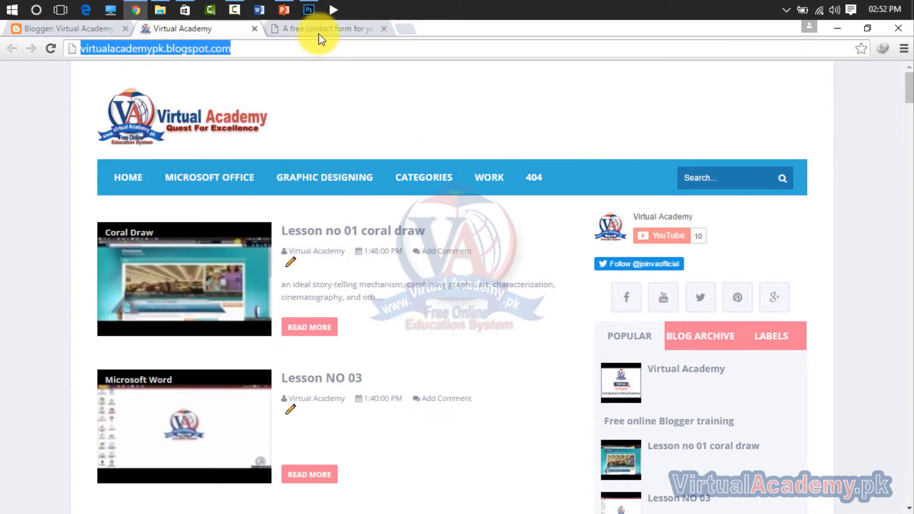
Step: Set the Foxyform font colour to f78297 and check the field labels in the form preview
click(319, 34)
click(615, 280)
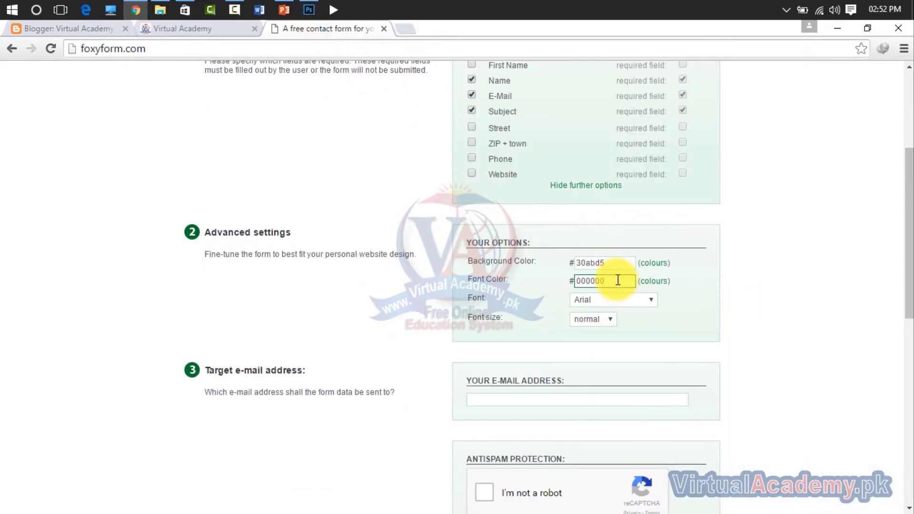
double_click(618, 281)
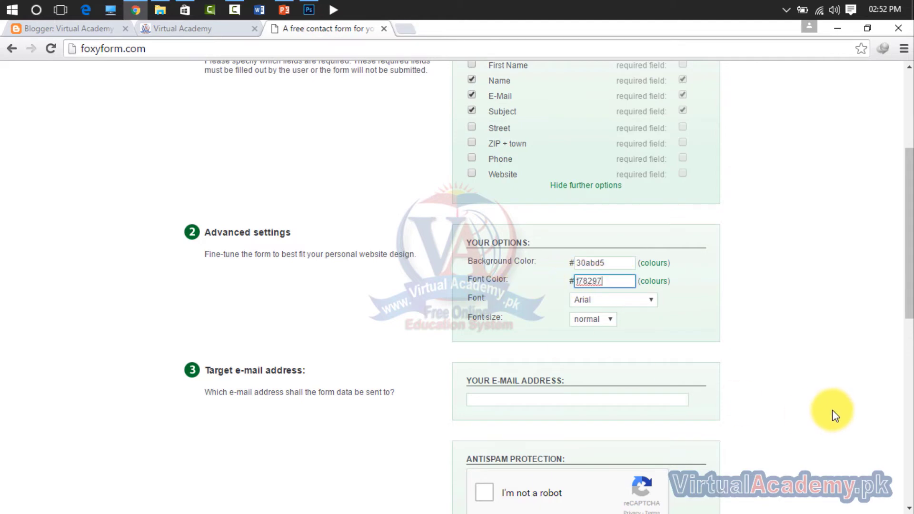
scroll(647, 422, down, 7)
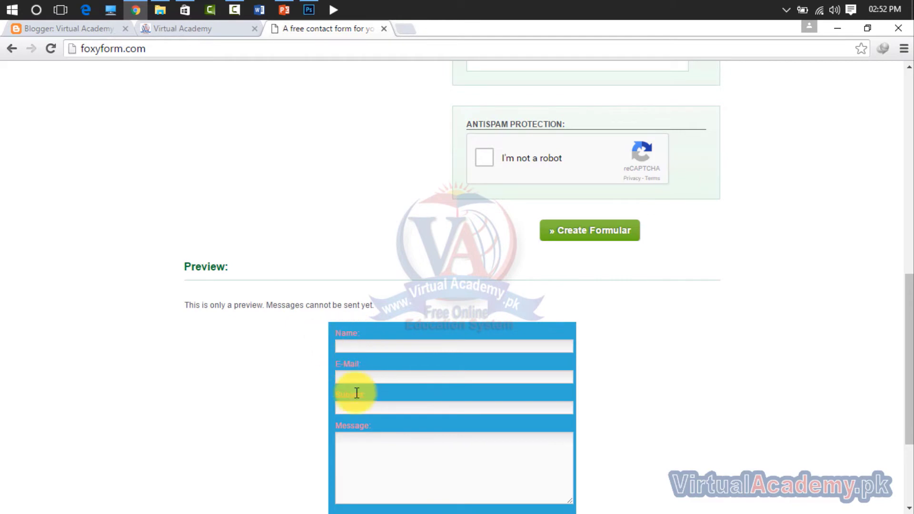
scroll(412, 428, up, 13)
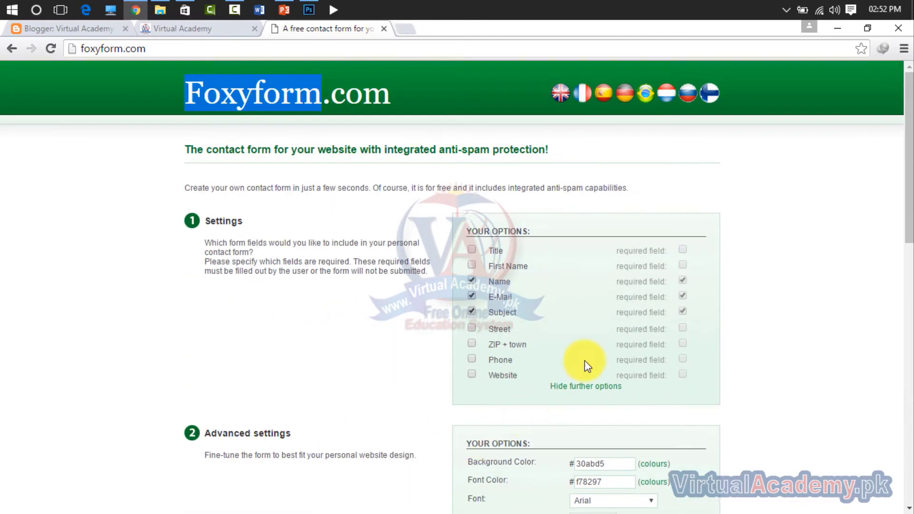
Step: Copy white from Foxyform's colour table, set the font colour to FFFFFF and check the form preview
scroll(591, 399, down, 3)
click(645, 348)
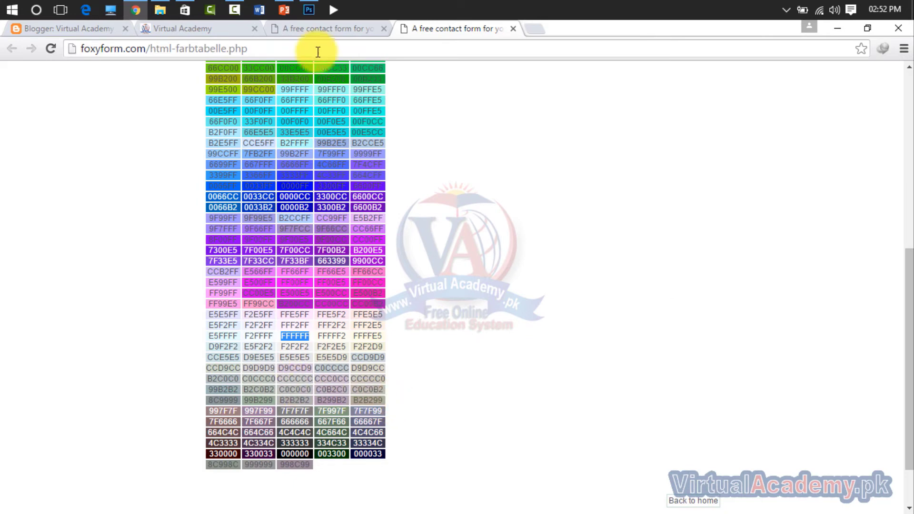
click(329, 28)
click(614, 348)
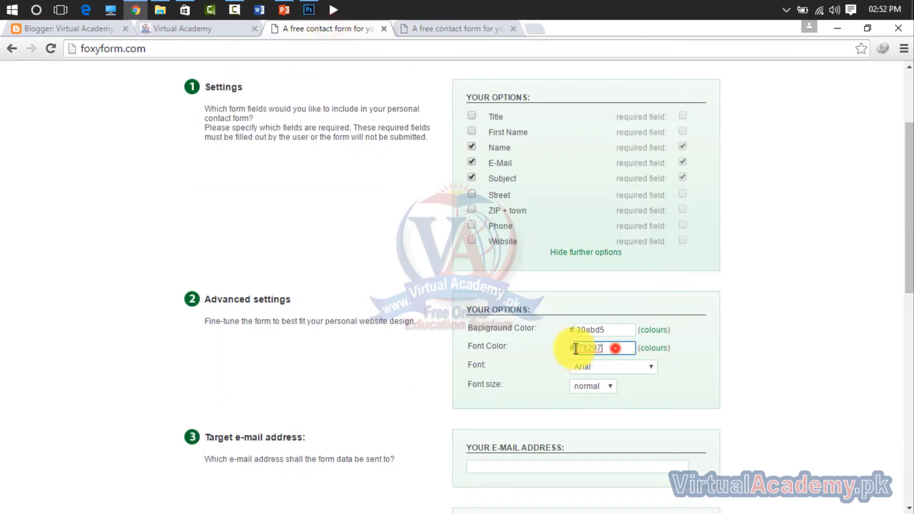
double_click(613, 348)
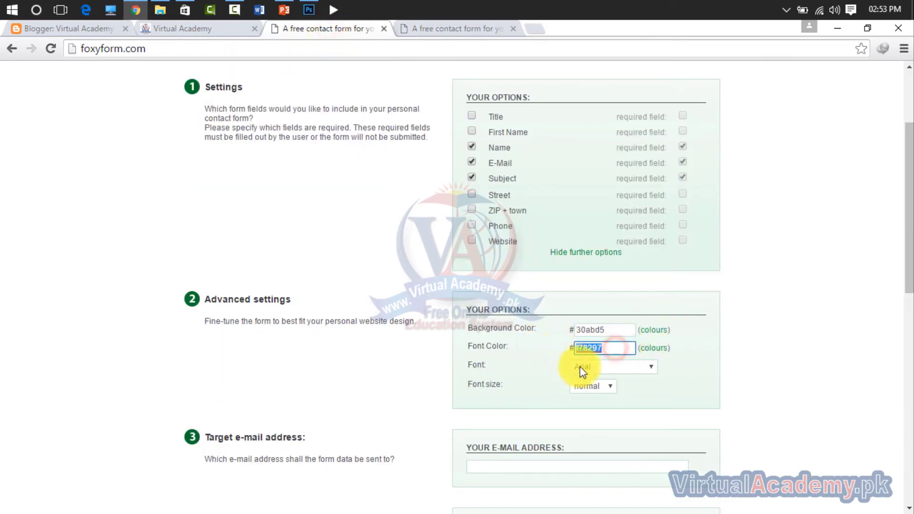
text(FFFFFF)
scroll(773, 372, down, 9)
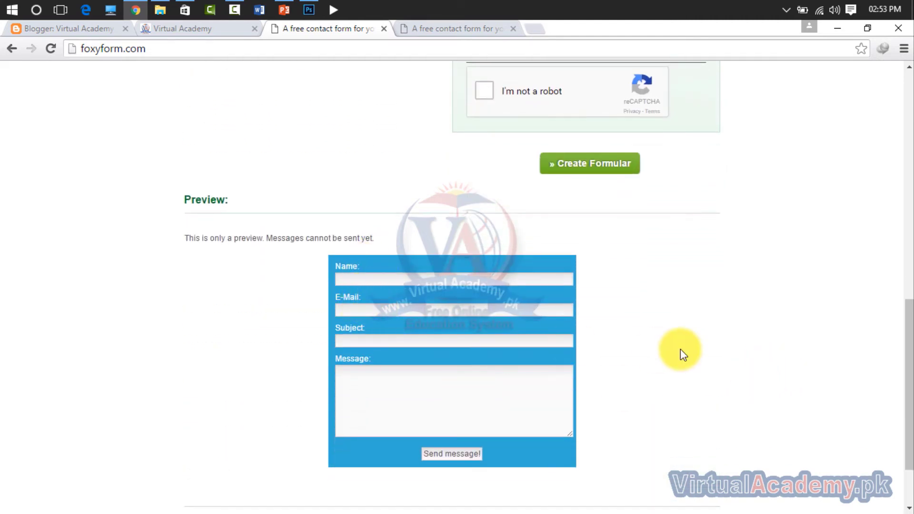
Step: Set the form's font to Times New Roman and check it in the preview
scroll(681, 350, up, 8)
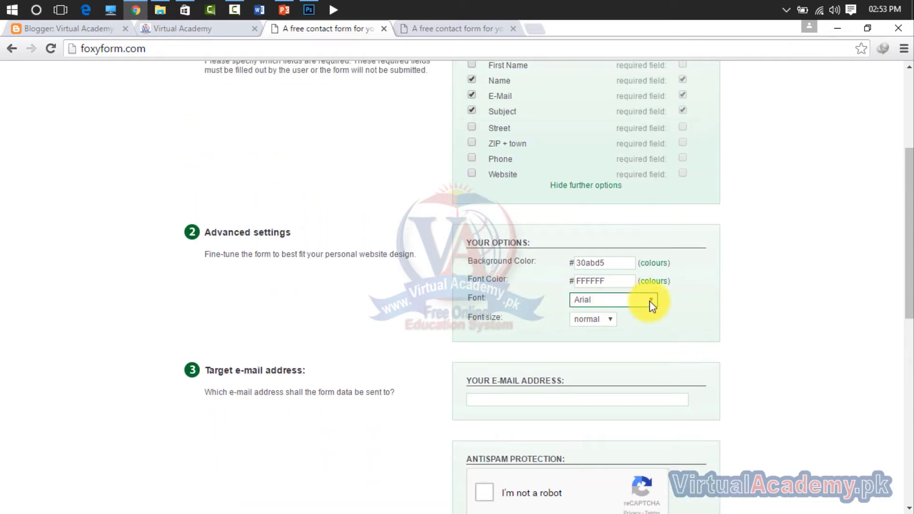
click(649, 301)
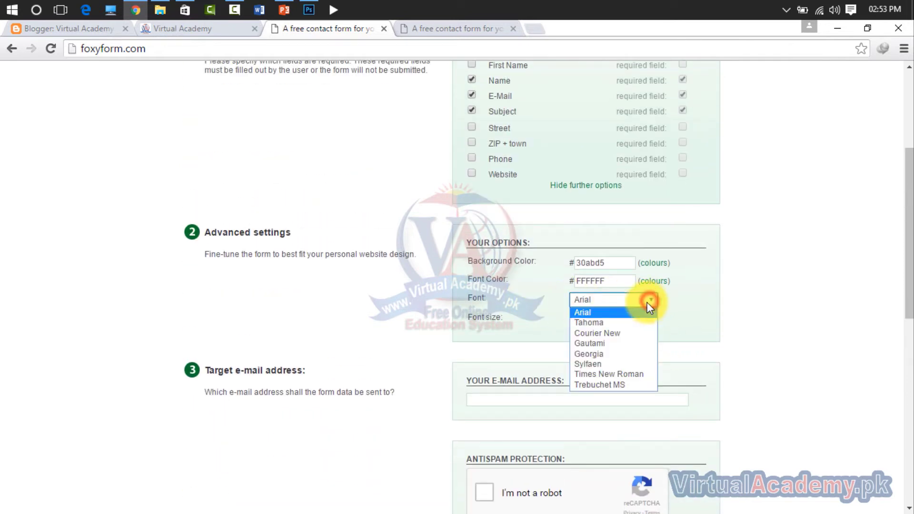
click(619, 376)
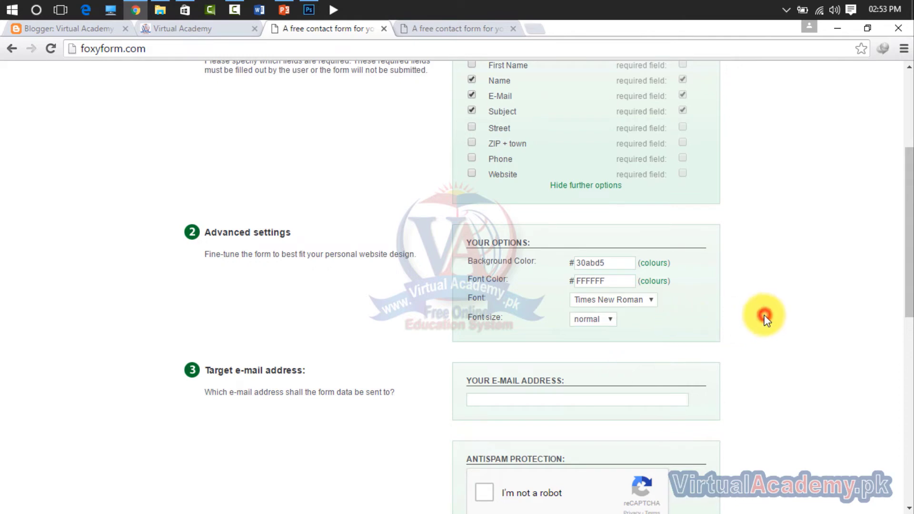
scroll(764, 316, down, 8)
scroll(545, 299, up, 2)
Step: Set the form's font size to big, set the font to Arial and check the preview
scroll(545, 299, up, 3)
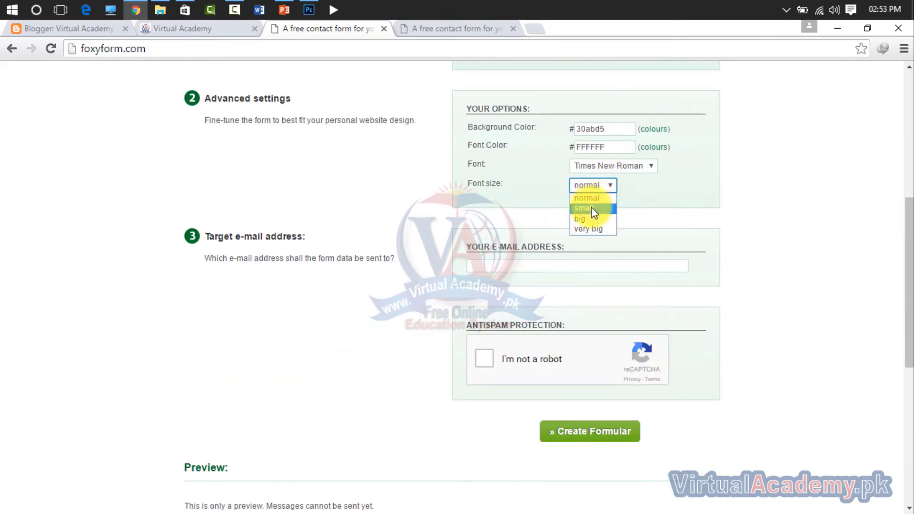
click(589, 218)
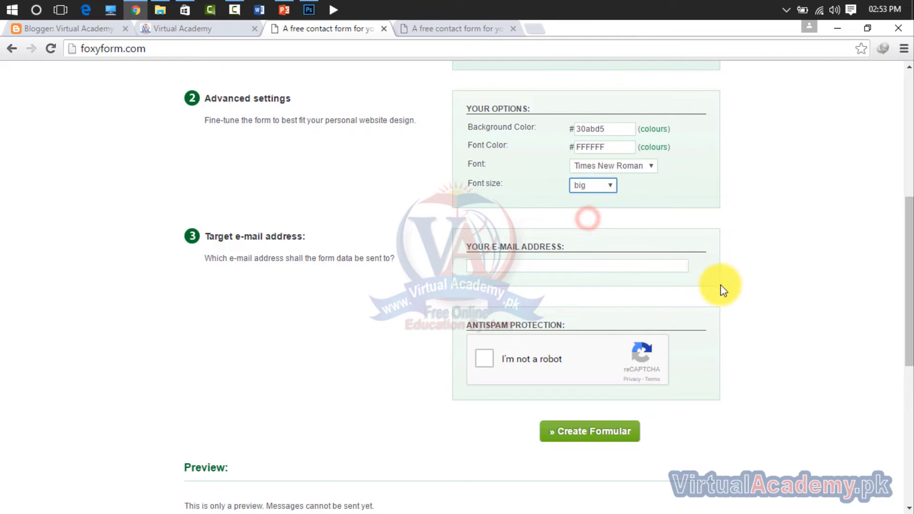
scroll(720, 288, down, 7)
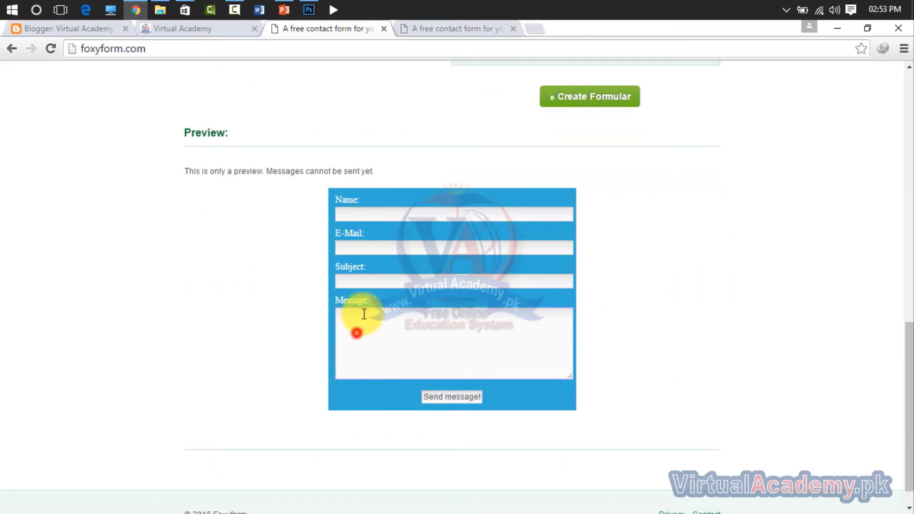
scroll(515, 370, down, 1)
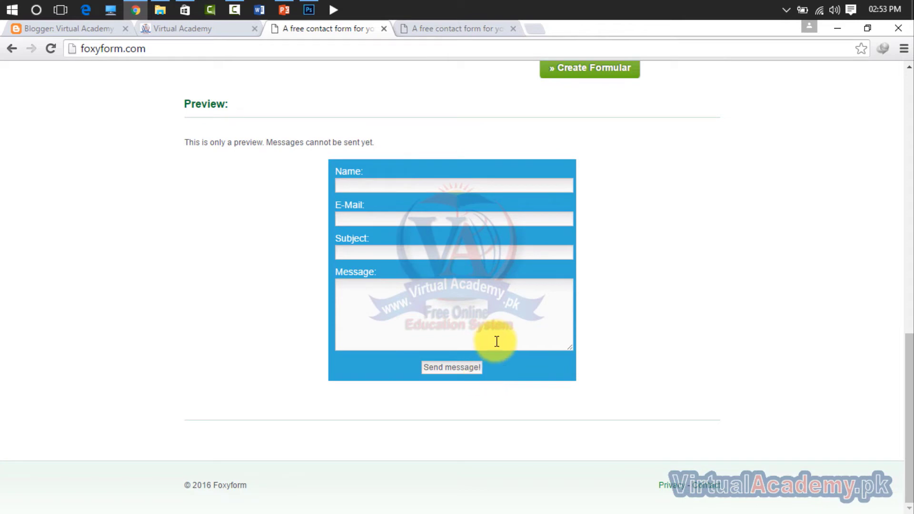
Step: Fill in the target e-mail address that the form data is sent to
scroll(498, 324, up, 6)
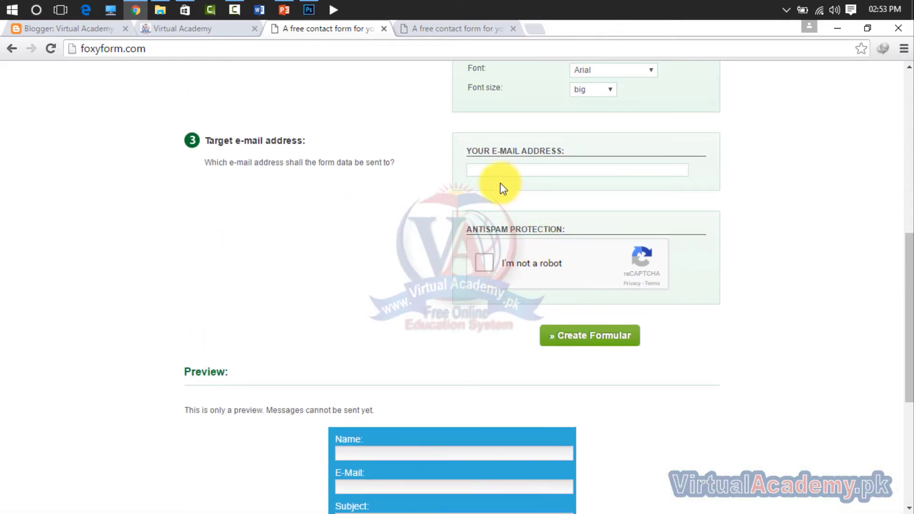
click(496, 175)
key(ctrl+v)
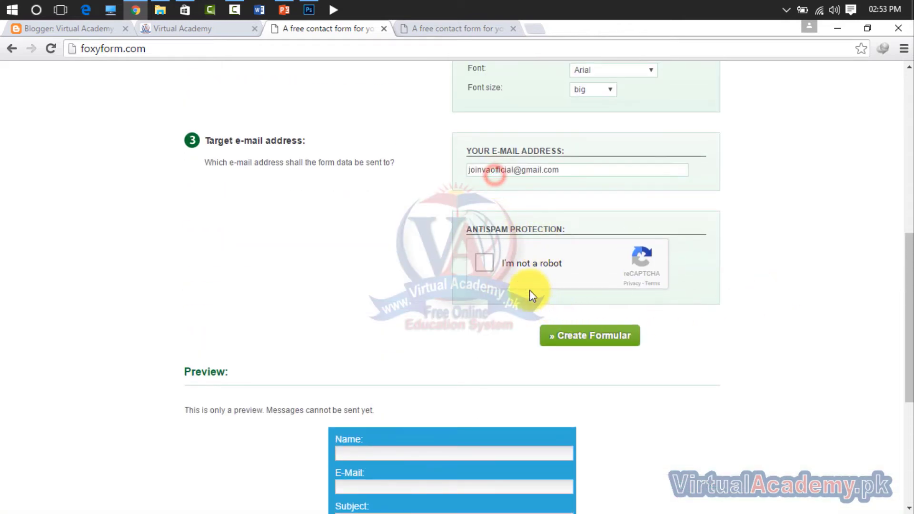
Step: Complete the antispam check by selecting all images with a store front and verifying the selection
click(484, 265)
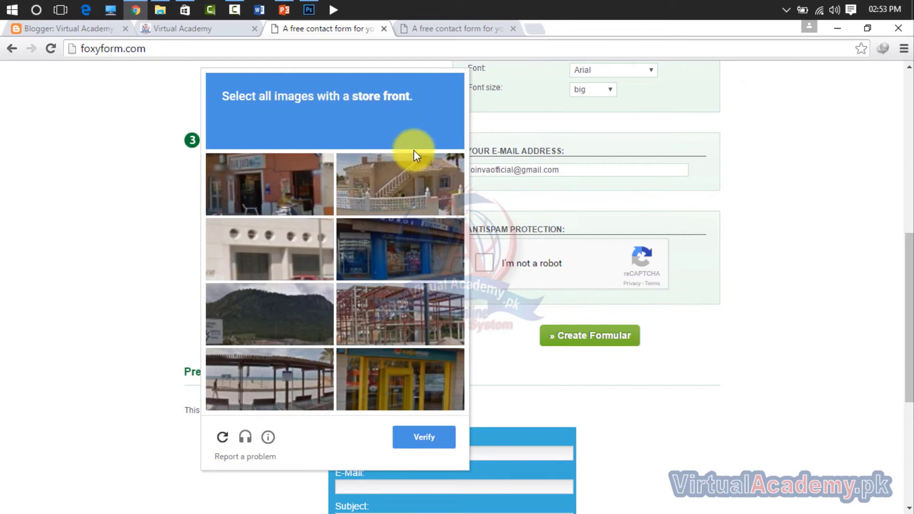
click(272, 210)
click(381, 255)
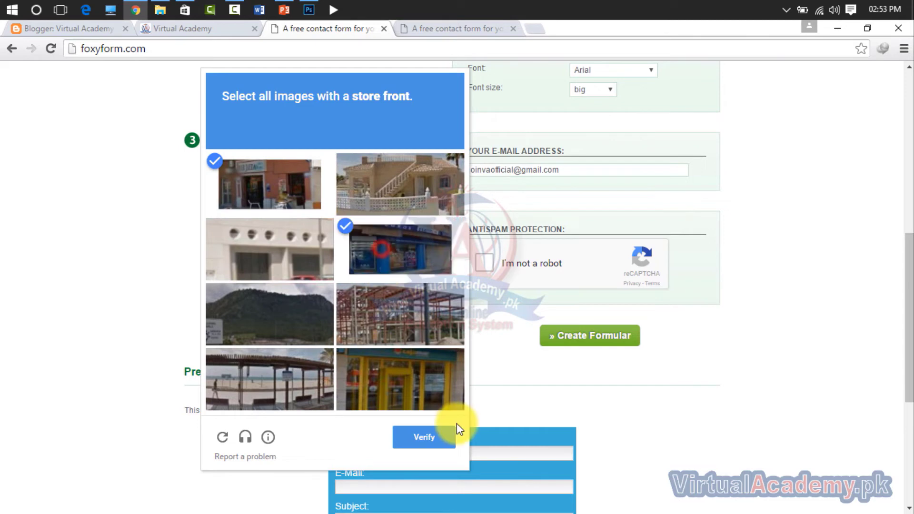
click(411, 386)
click(435, 442)
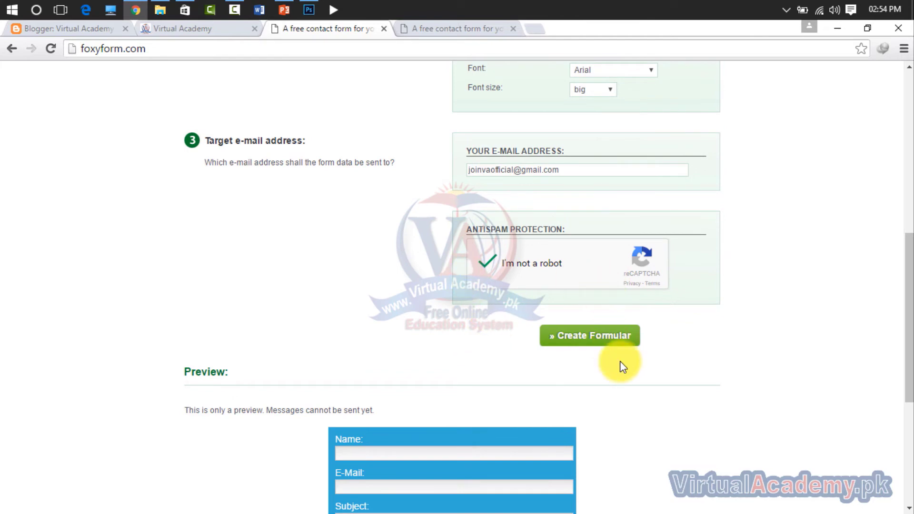
Step: Create the contact form, copy all of its generated HTML code and return to the Contact Us post in Blogger
scroll(620, 361, down, 3)
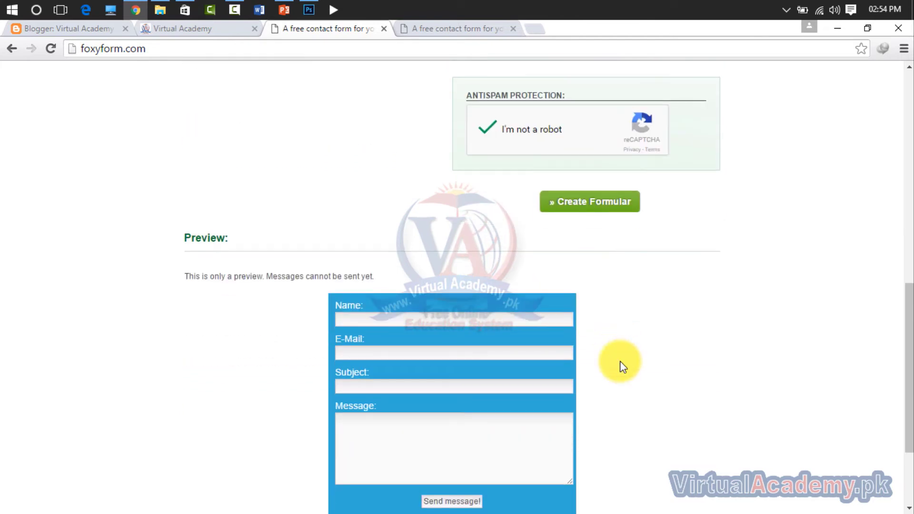
click(609, 205)
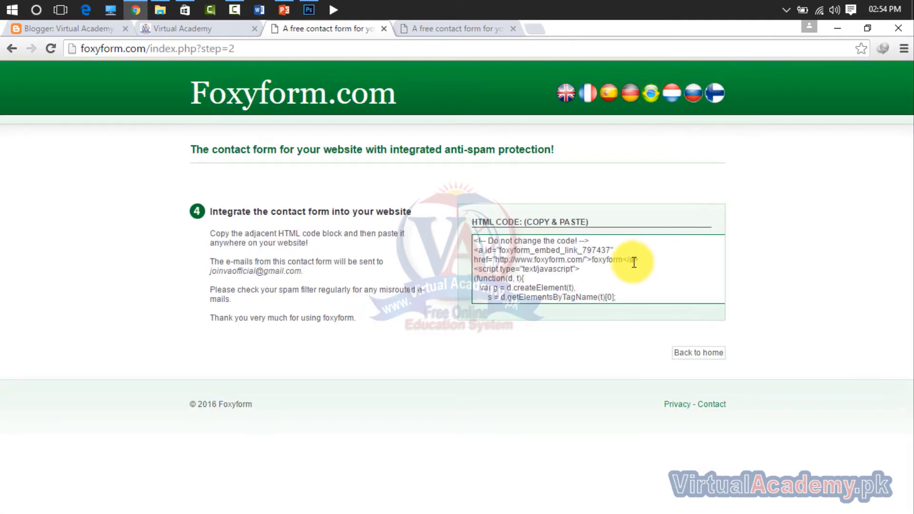
click(619, 268)
key(ctrl+c)
scroll(619, 268, down, 3)
scroll(619, 269, up, 2)
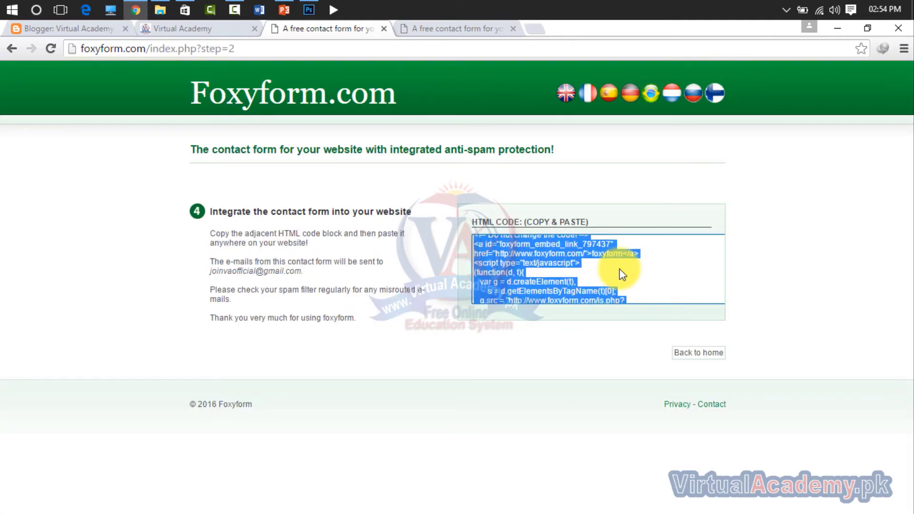
scroll(619, 269, down, 3)
click(614, 280)
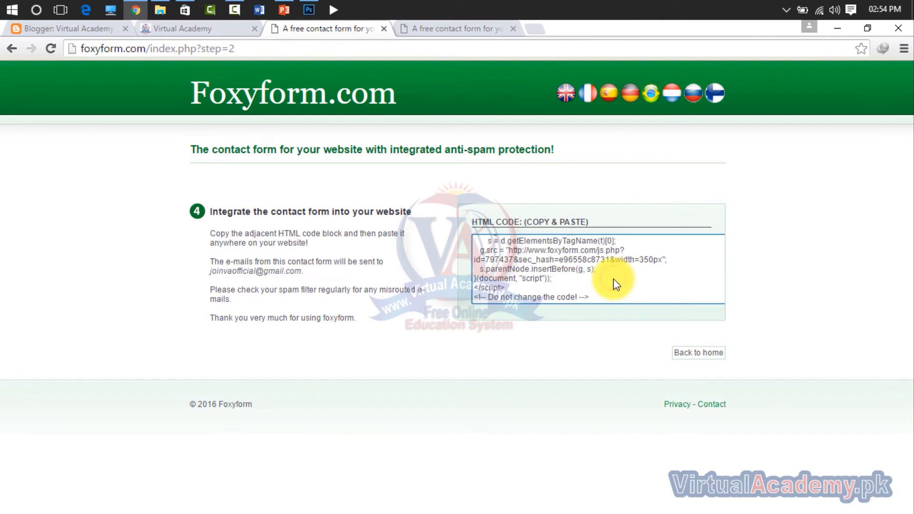
key(ctrl+a)
click(589, 291)
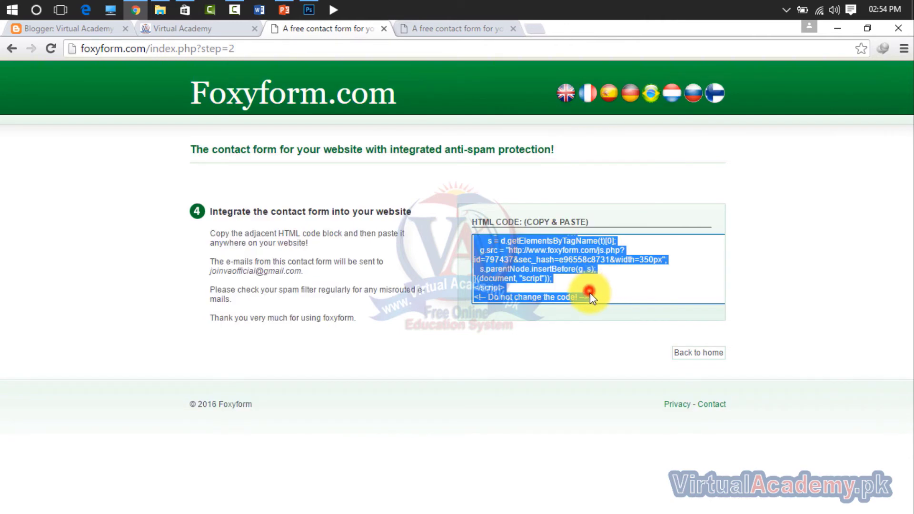
scroll(587, 285, up, 3)
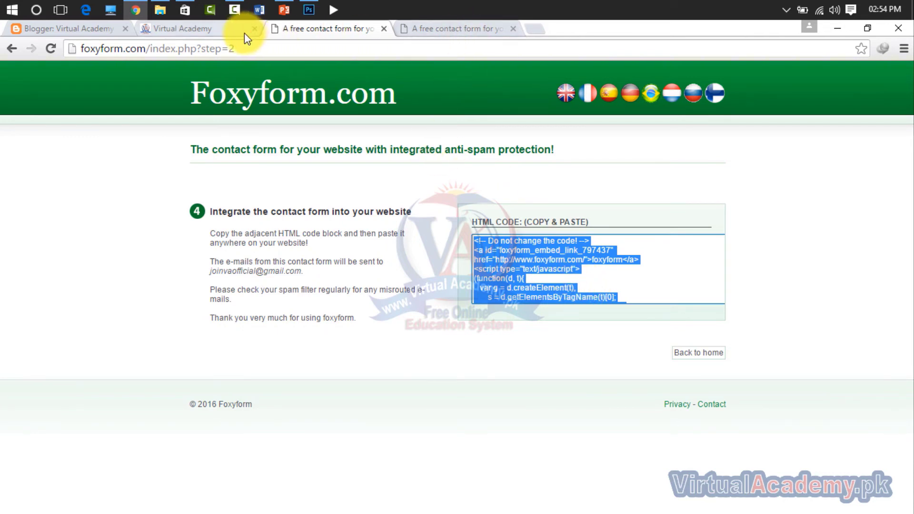
click(96, 34)
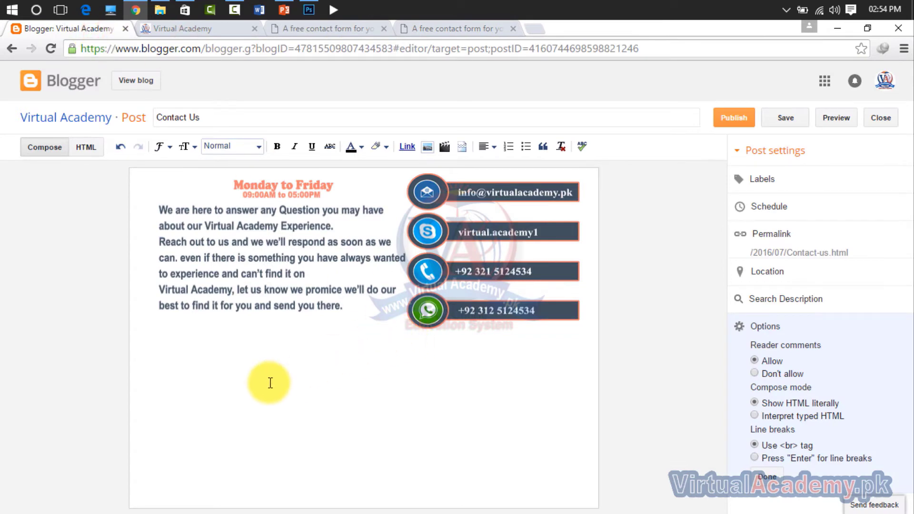
key(ctrl+v)
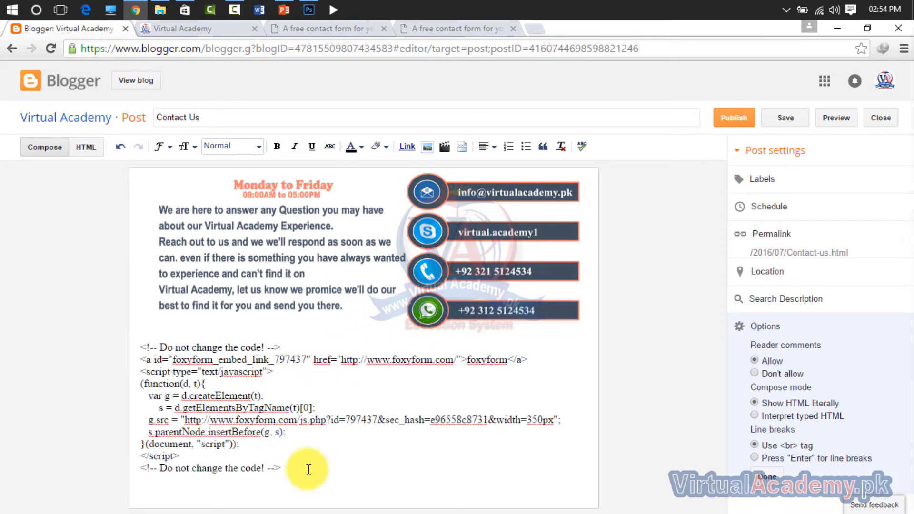
drag(295, 474, 165, 388)
click(140, 350)
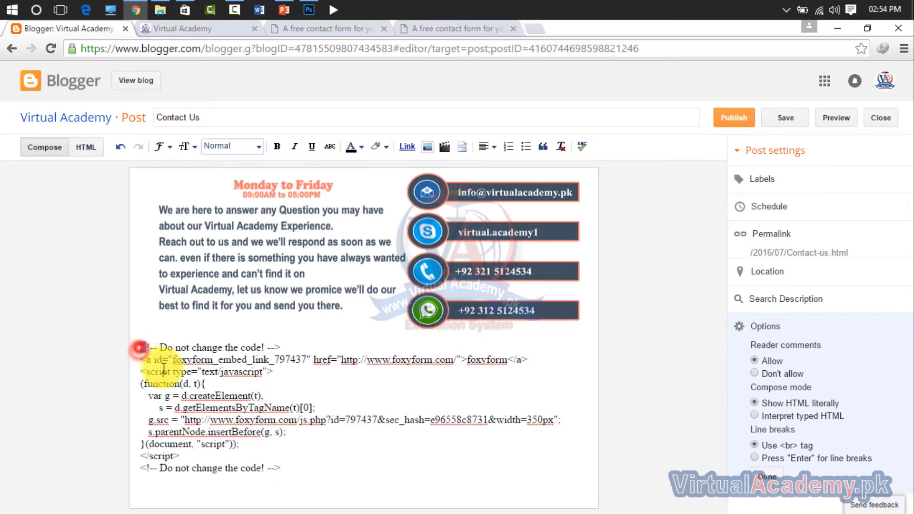
drag(286, 471, 137, 344)
key(ctrl+c)
key(Delete)
Step: Paste the Foxyform code below the contact image in the post's HTML source and return to the compose view
click(87, 149)
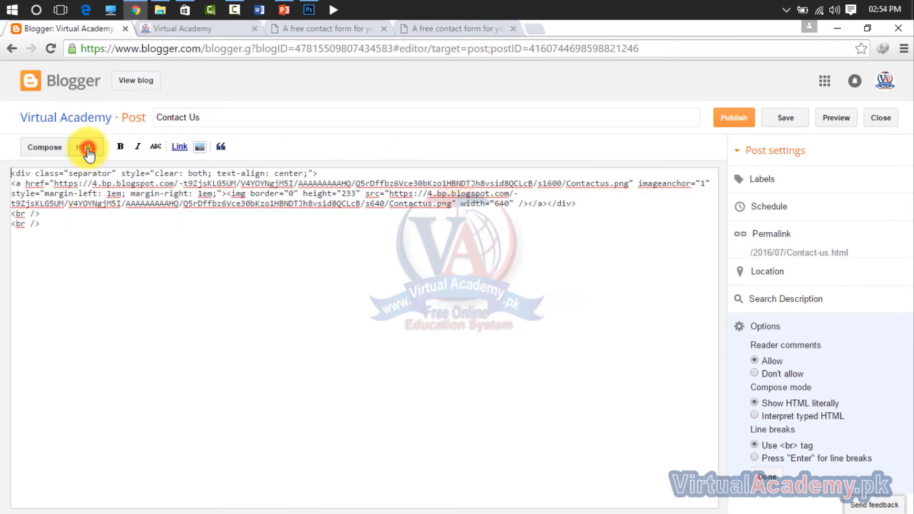
click(53, 245)
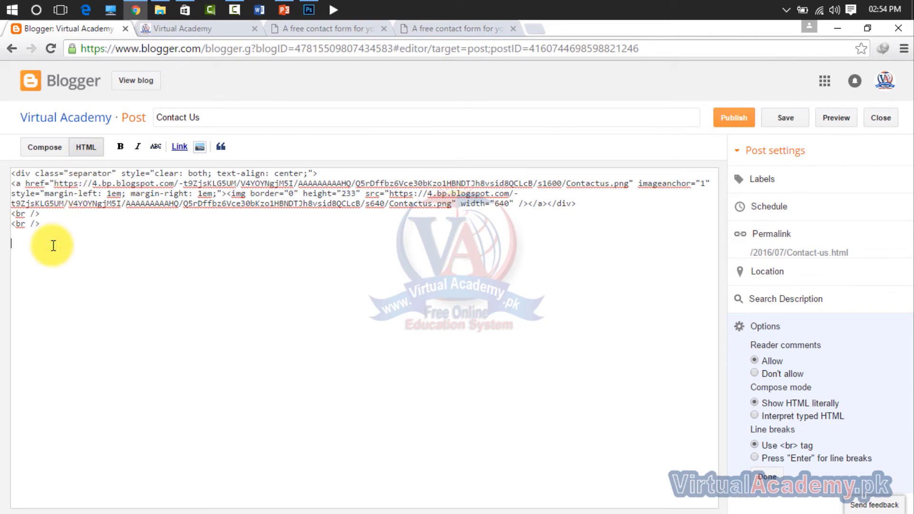
key(ctrl+v)
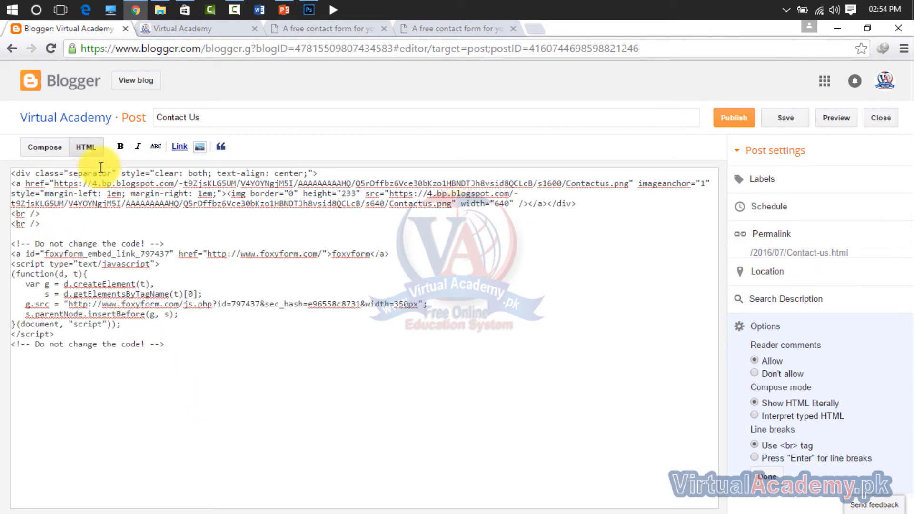
click(38, 148)
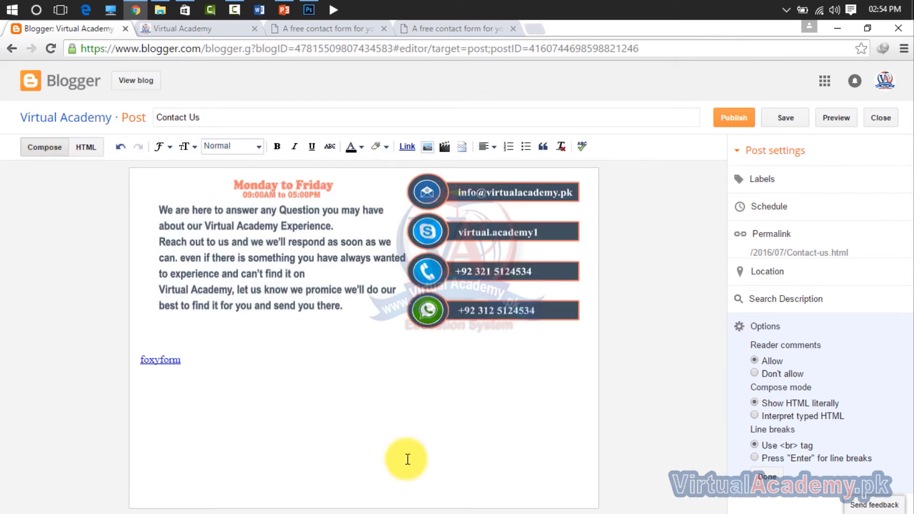
Step: Remove the visible "foxyform" link text from the anchor tag in the post's HTML source
click(170, 360)
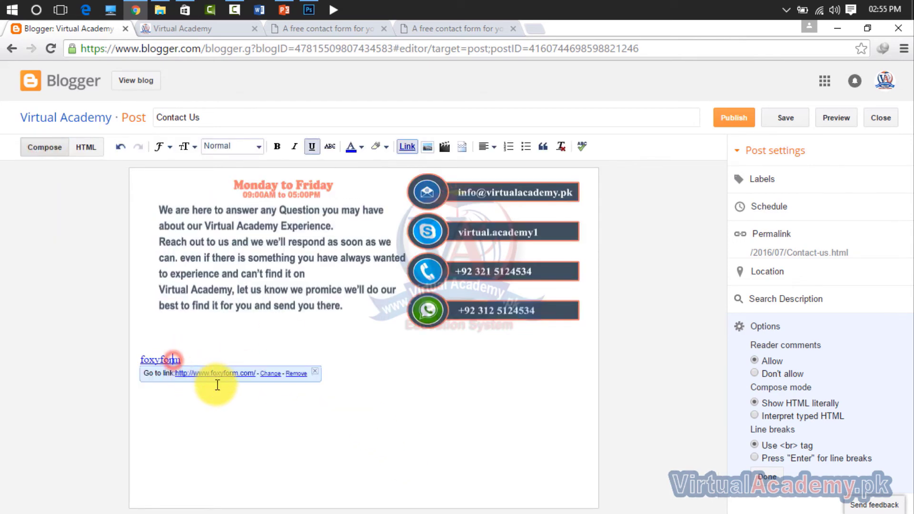
click(248, 393)
click(86, 147)
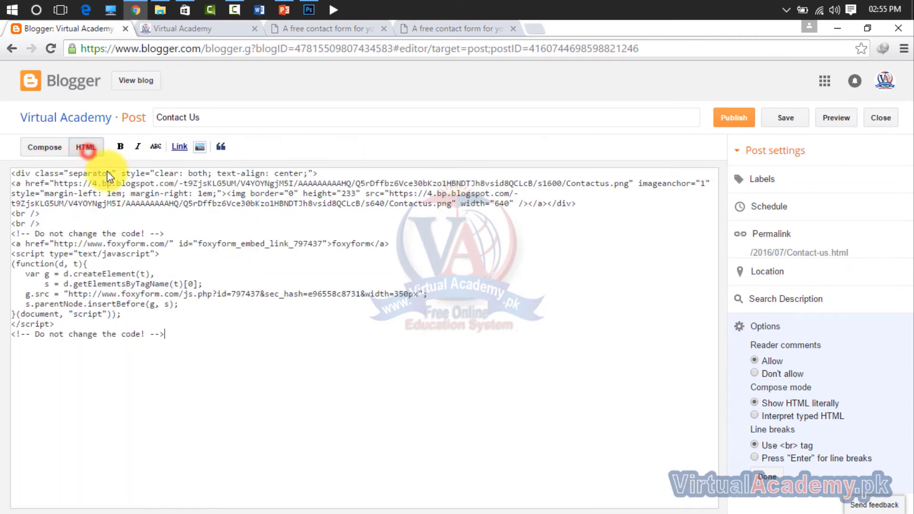
click(165, 335)
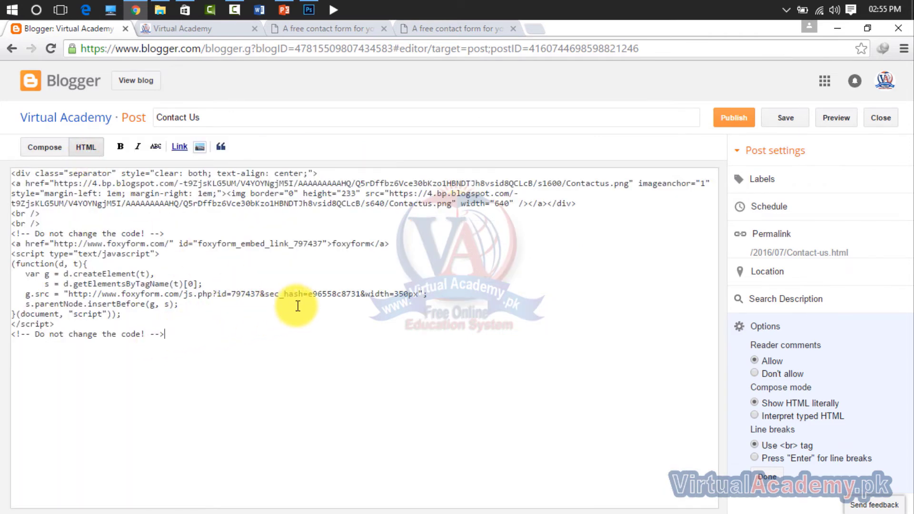
click(370, 243)
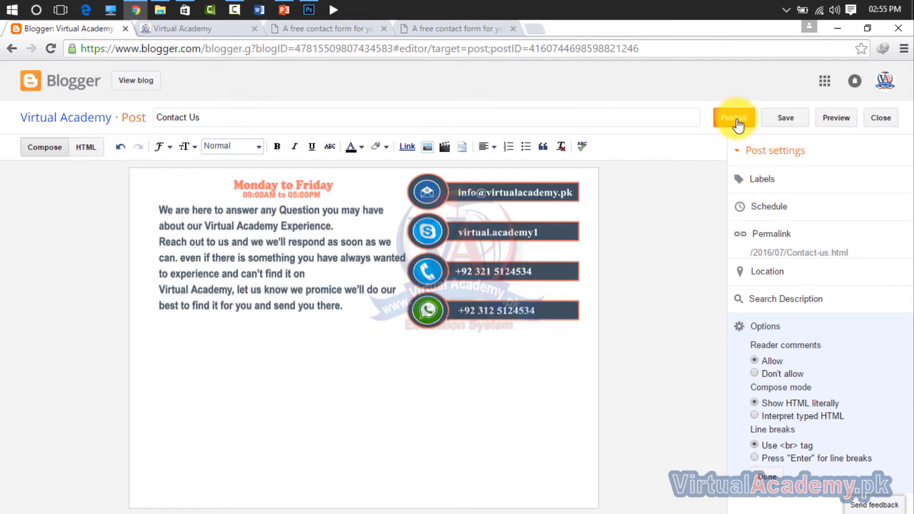
Step: Save and publish the Contact Us post
click(786, 119)
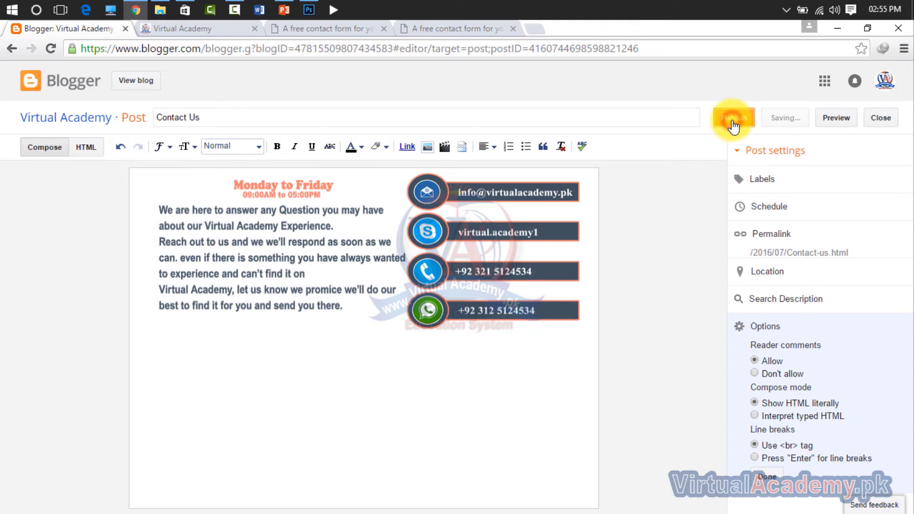
click(734, 119)
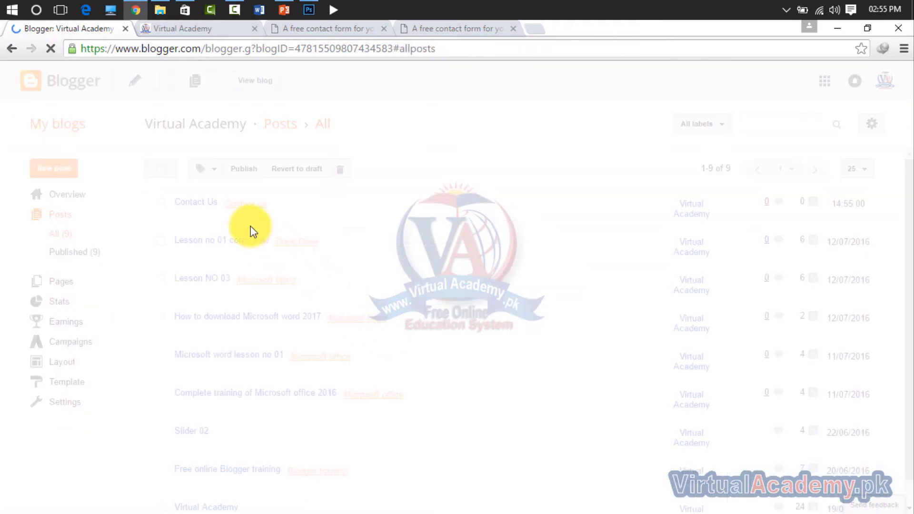
click(353, 315)
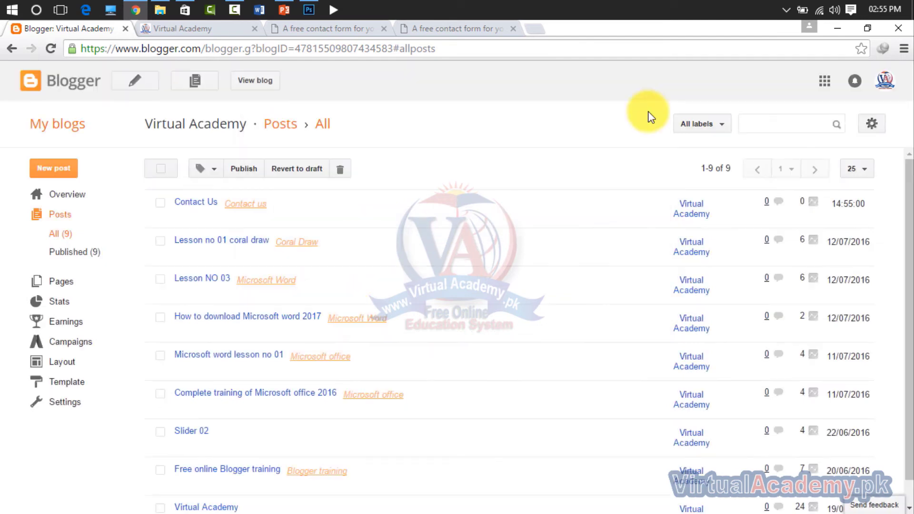
Step: View the published Contact Us post and examine the contact form's placement below the contact image
mouse_move(347, 205)
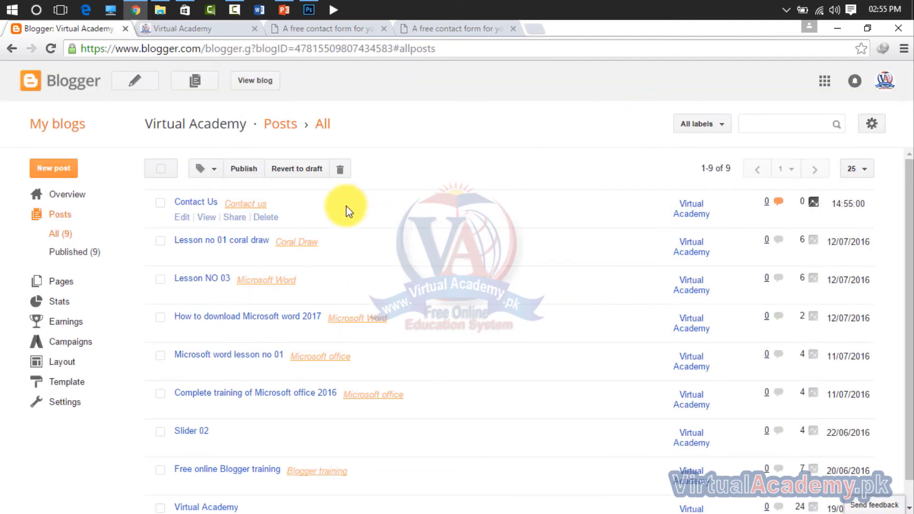
click(206, 217)
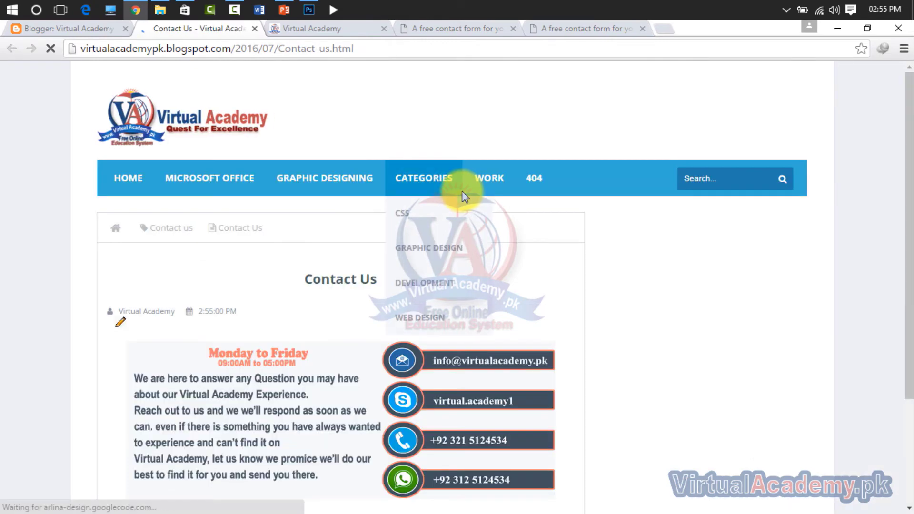
scroll(351, 325, down, 7)
scroll(351, 321, down, 3)
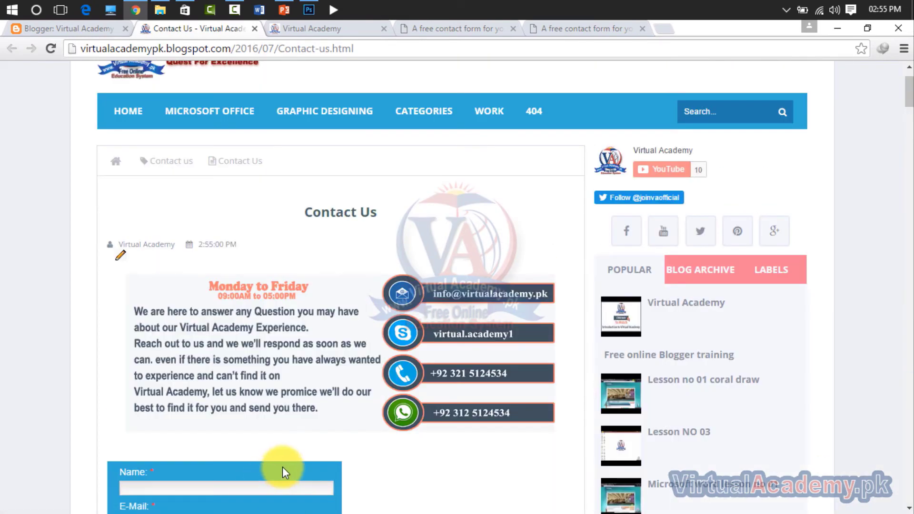
scroll(281, 429, down, 5)
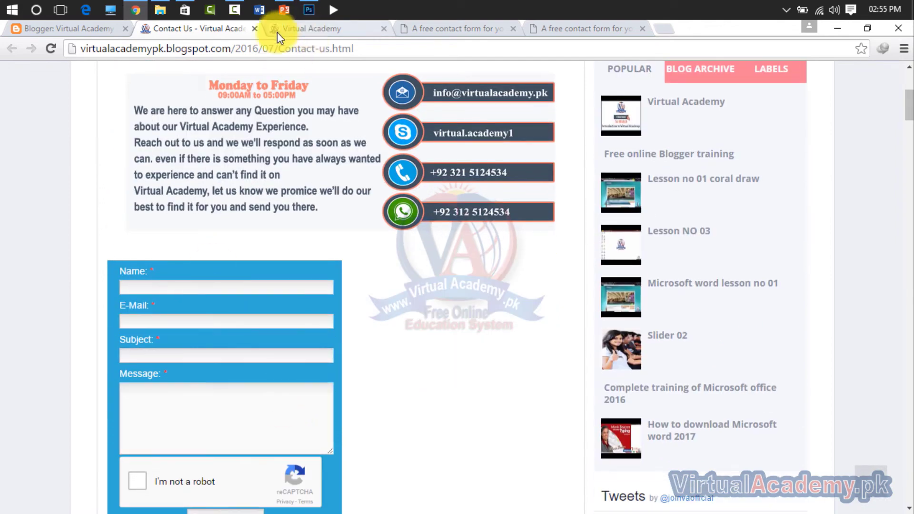
Step: Reopen the Contact Us post for editing, insert a <center> tag on a new line before the form code and update the post
click(120, 30)
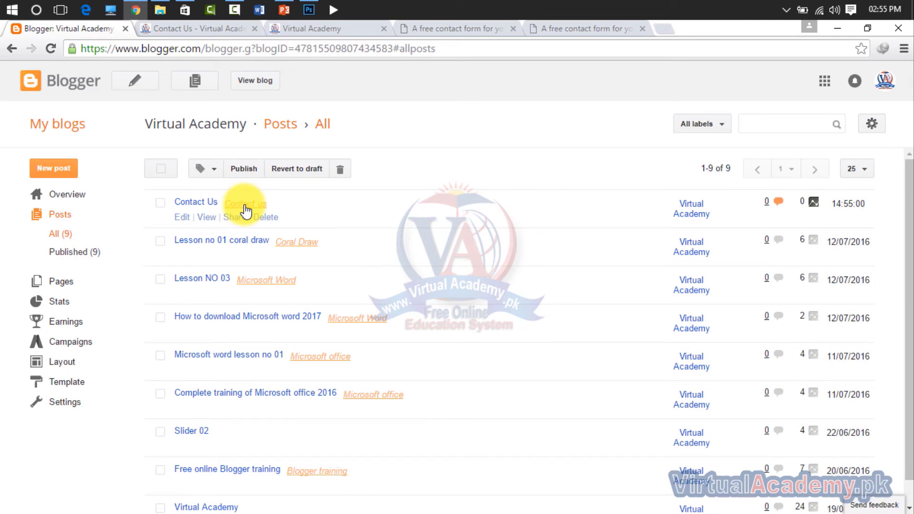
click(178, 218)
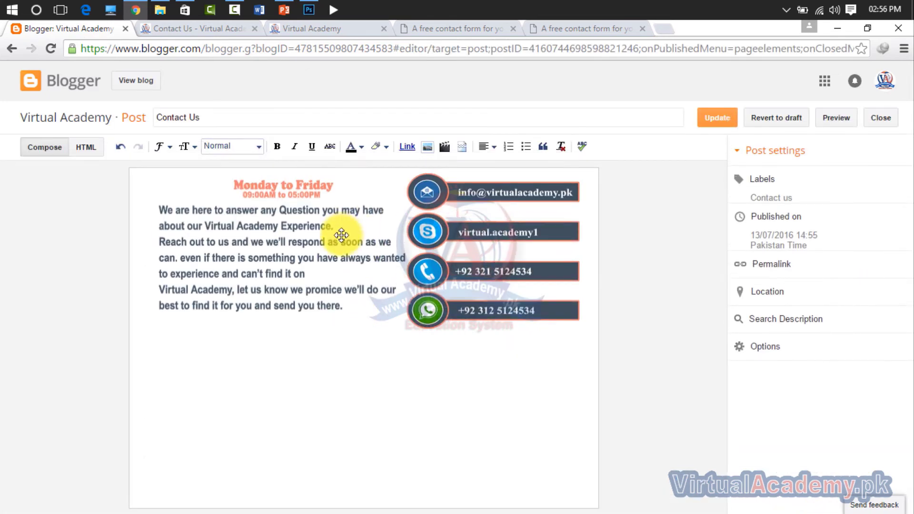
click(85, 147)
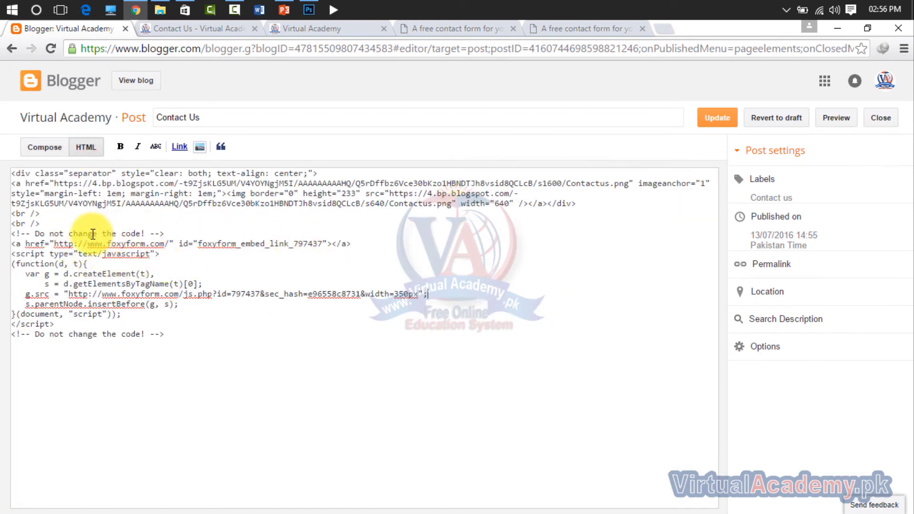
click(77, 223)
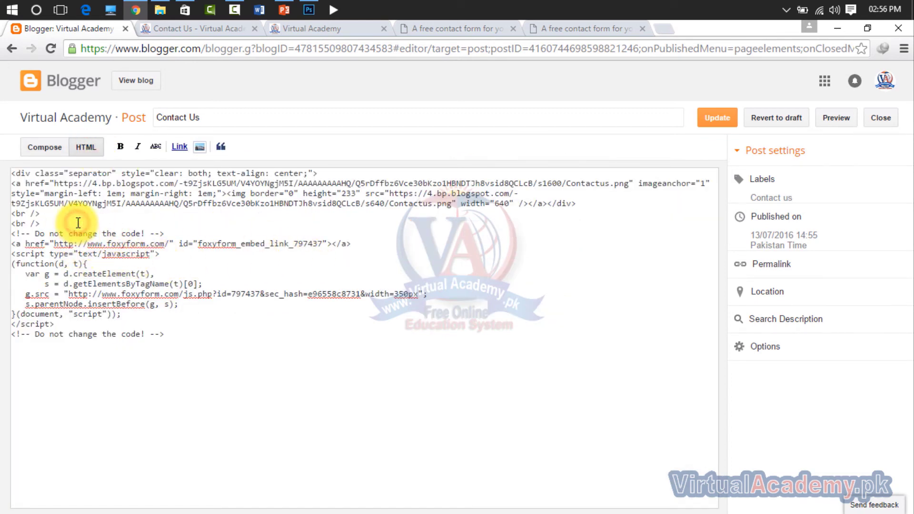
key(Return)
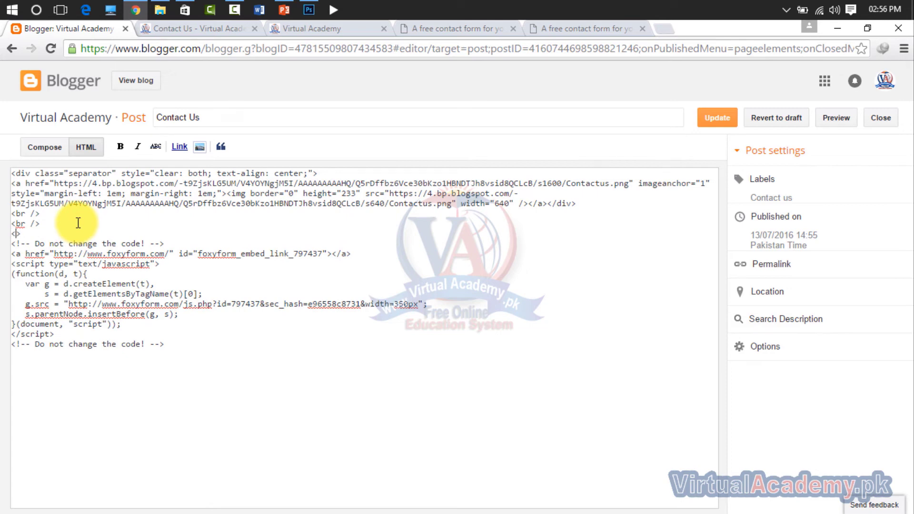
text(<center>)
click(181, 364)
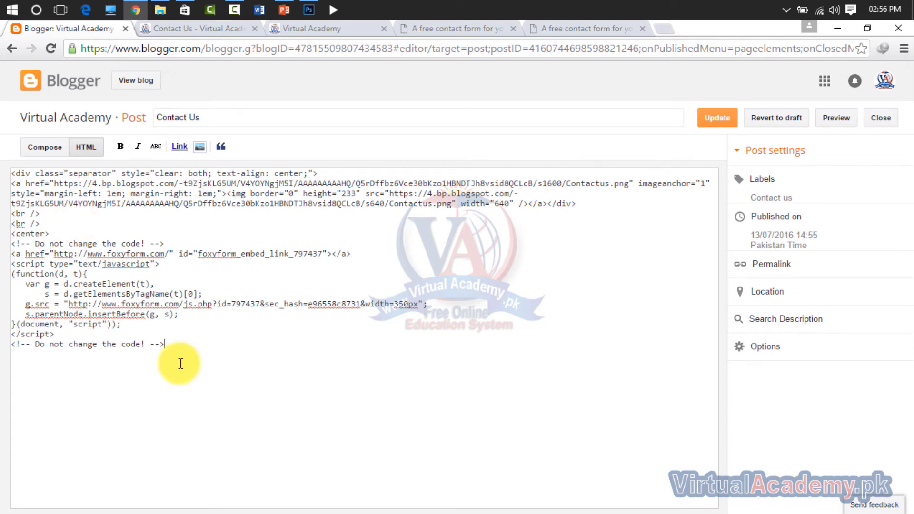
click(44, 150)
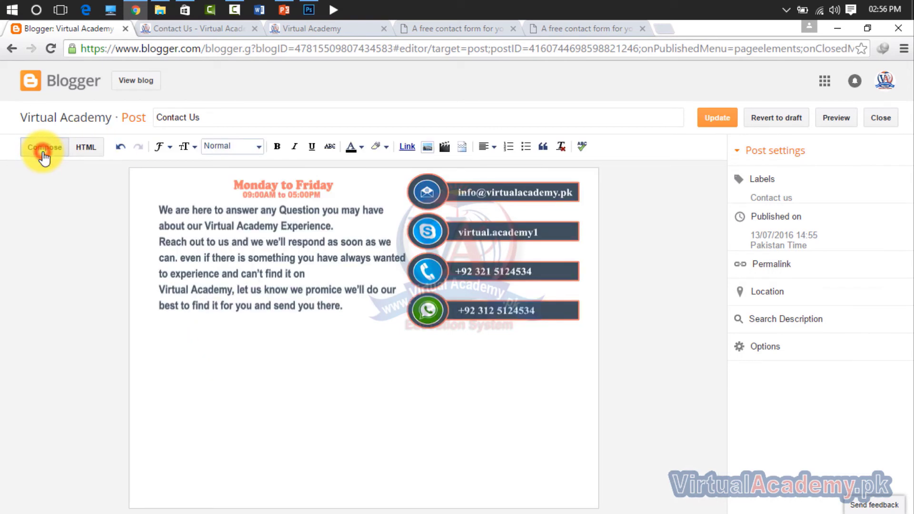
click(729, 124)
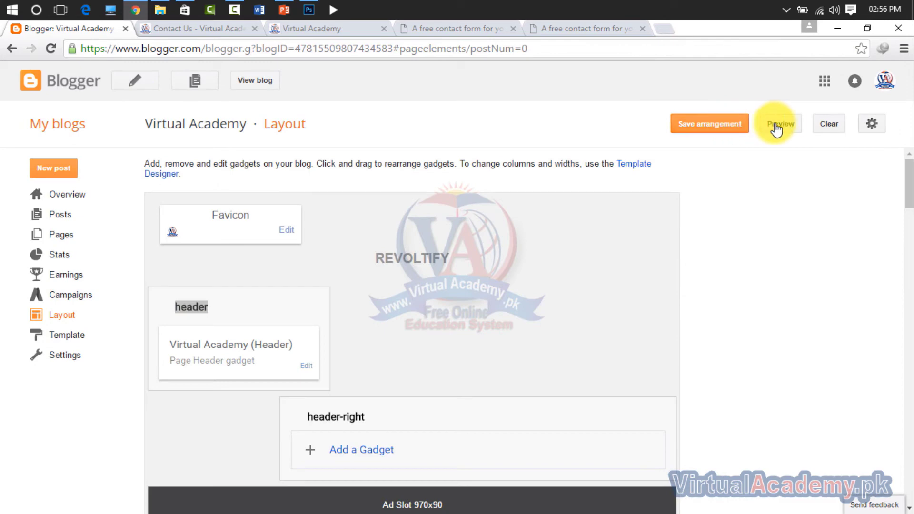
Step: Reload the published Contact Us post and check the alignment of its contact form
click(784, 123)
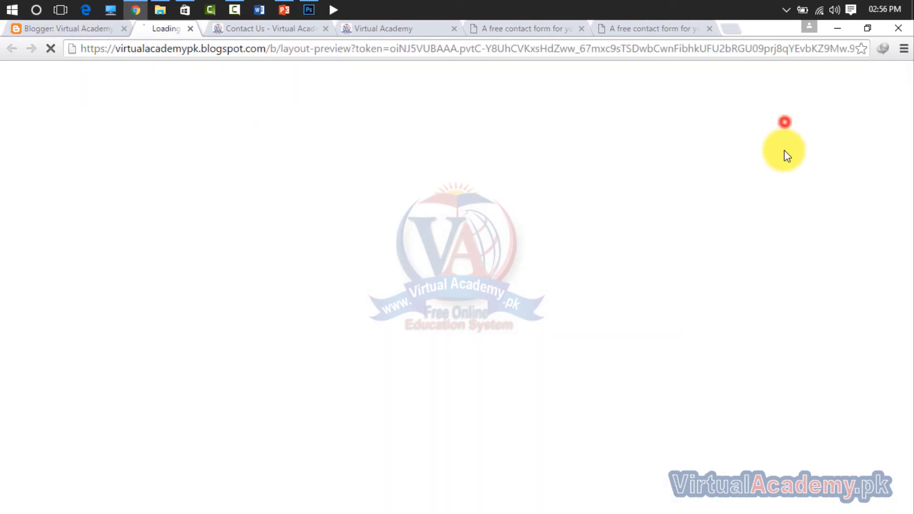
key(ctrl+w)
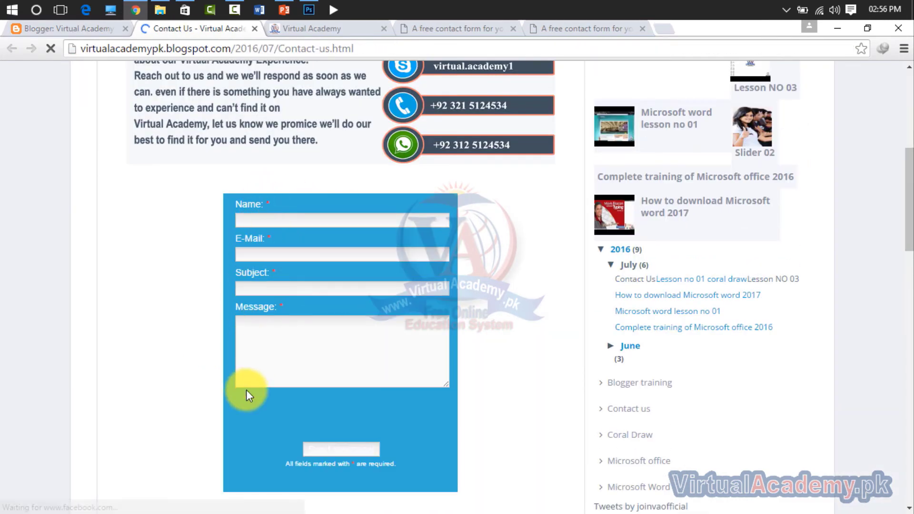
scroll(311, 390, down, 3)
scroll(383, 193, up, 3)
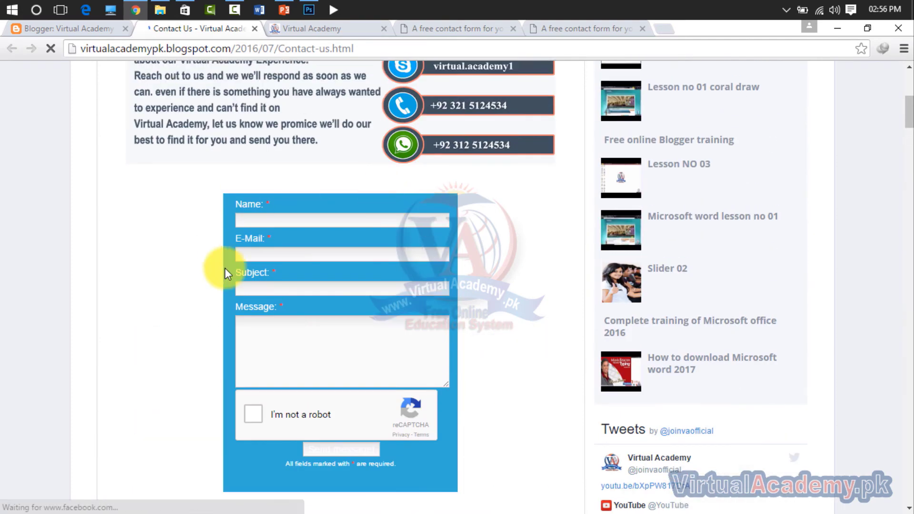
Step: Look over the published Contact Us post and copy its web address
scroll(339, 388, up, 5)
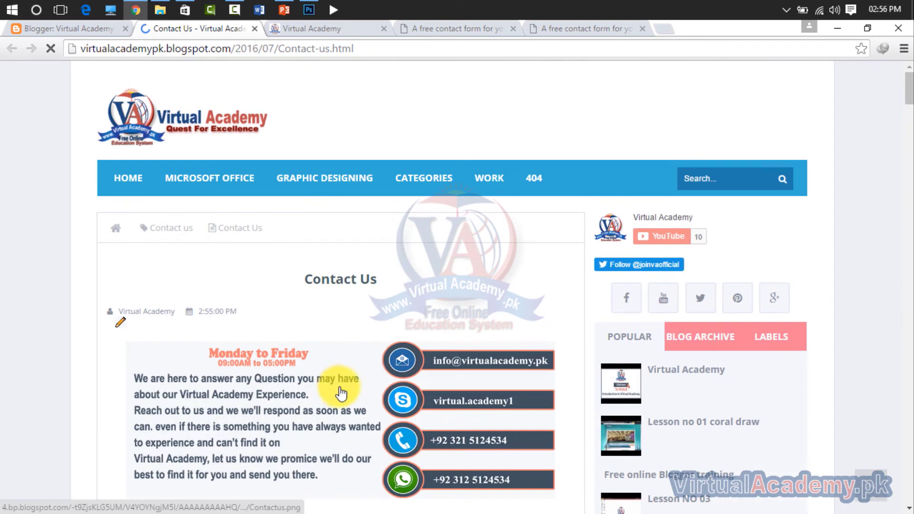
scroll(344, 391, down, 3)
scroll(344, 390, up, 3)
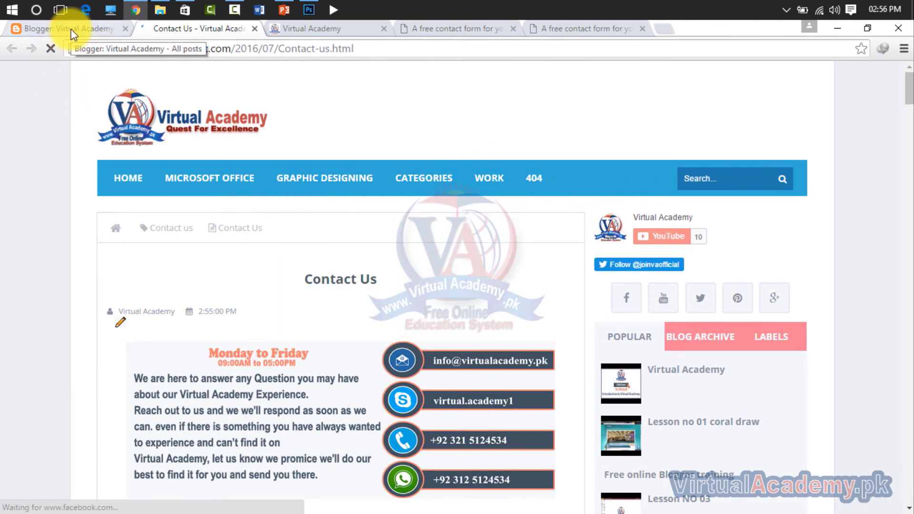
drag(357, 48, 81, 48)
key(ctrl+c)
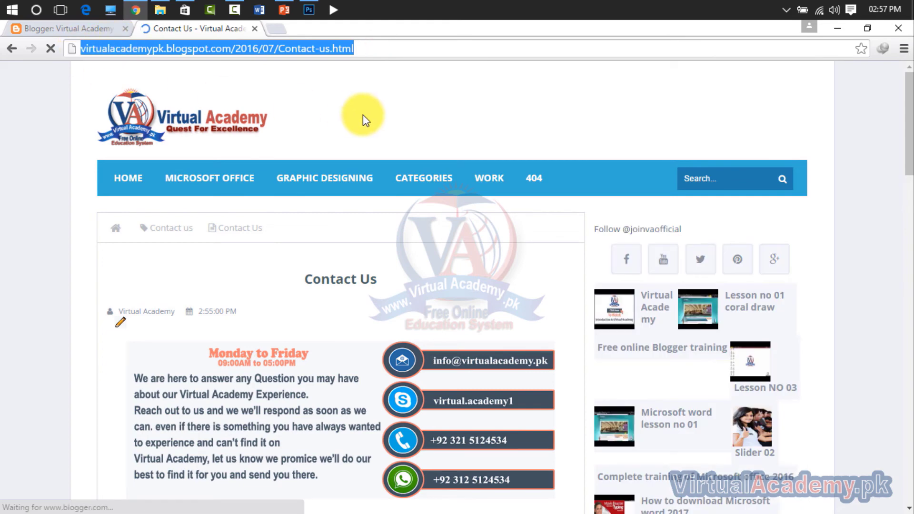
scroll(384, 295, down, 3)
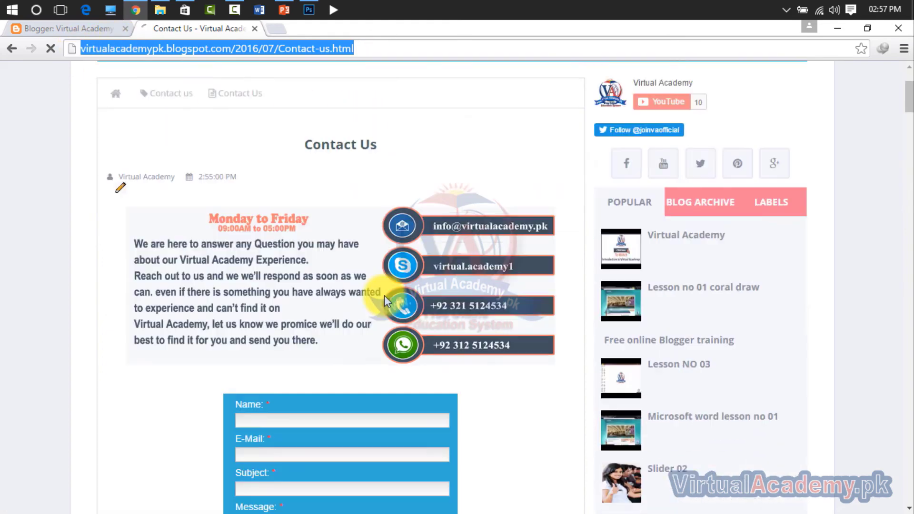
scroll(384, 295, down, 1)
Step: Return to the Blogger dashboard and open the blog template's HTML code for editing
click(61, 30)
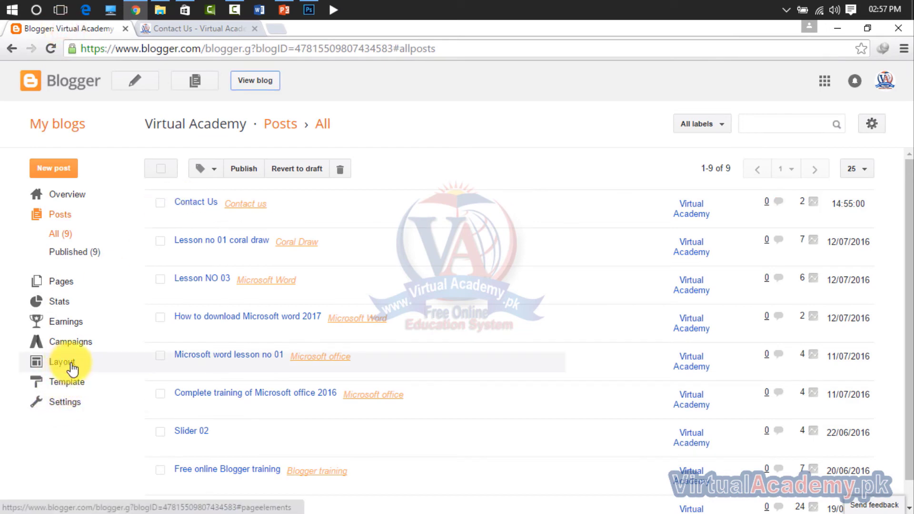
click(70, 381)
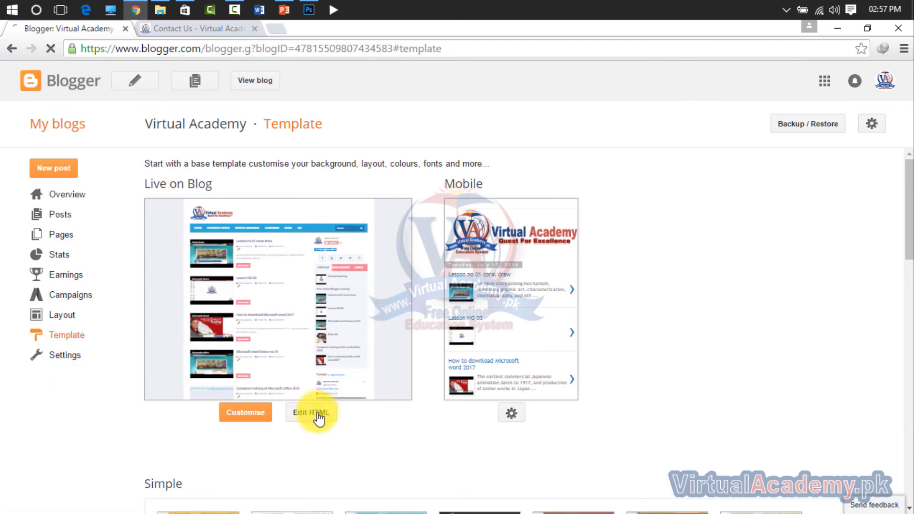
click(318, 415)
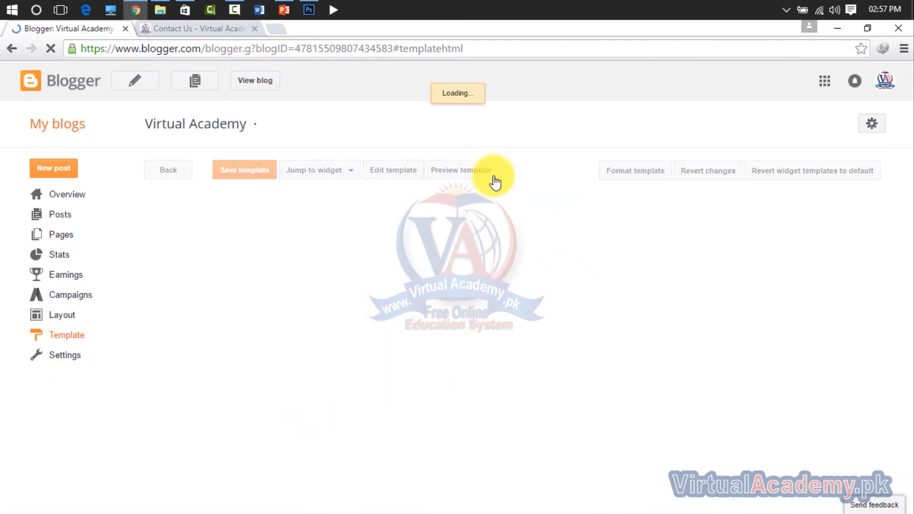
scroll(381, 352, down, 3)
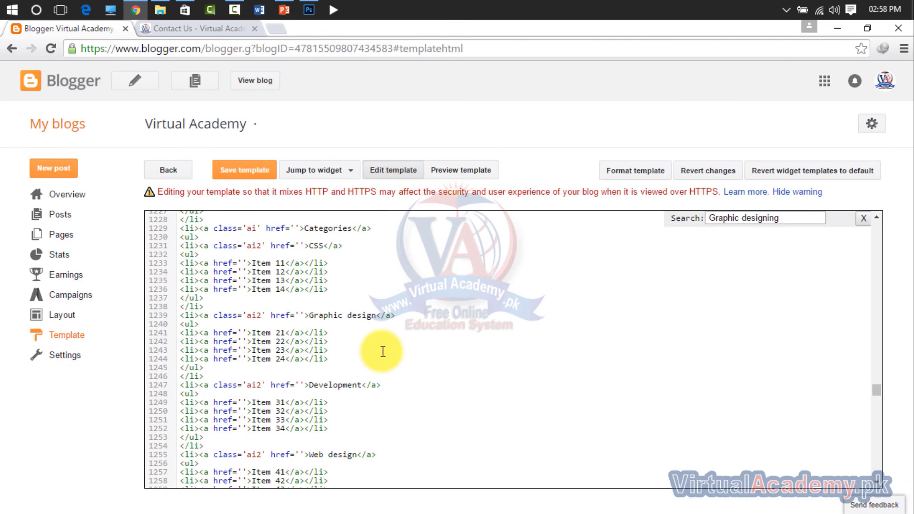
scroll(383, 352, down, 5)
Step: Check the 404 entry in the blog's navigation menu and search the template code for 404
click(160, 29)
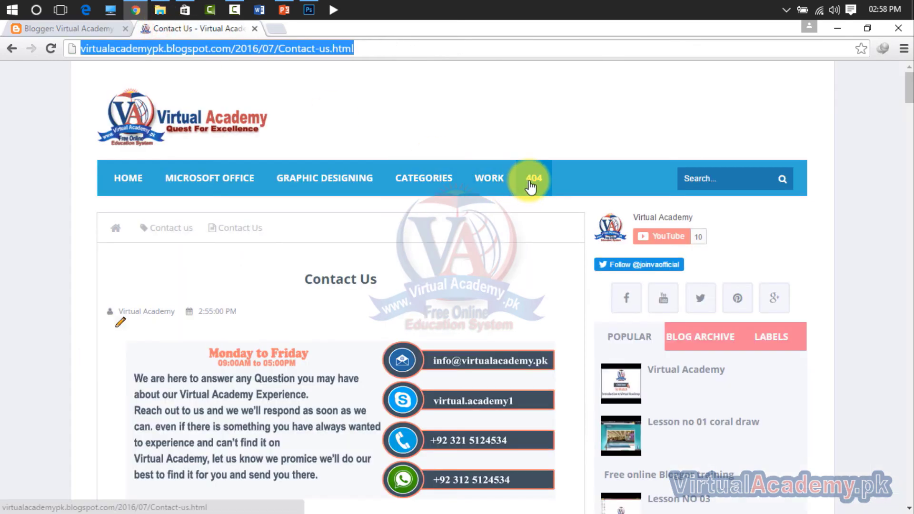
click(87, 28)
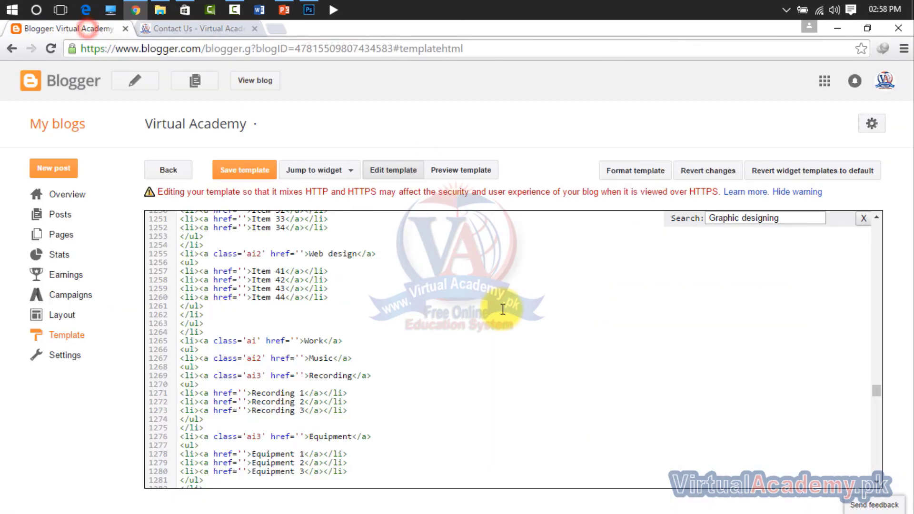
scroll(428, 398, down, 10)
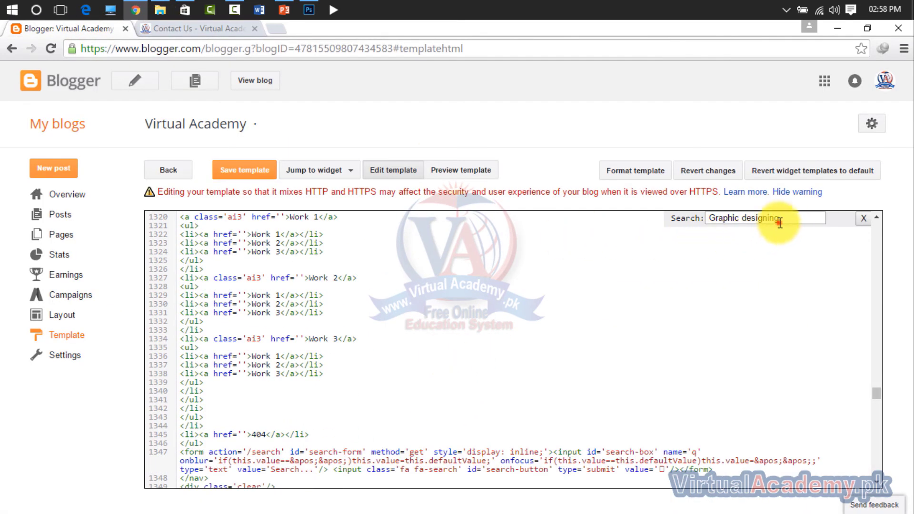
drag(780, 222, 684, 225)
text(404)
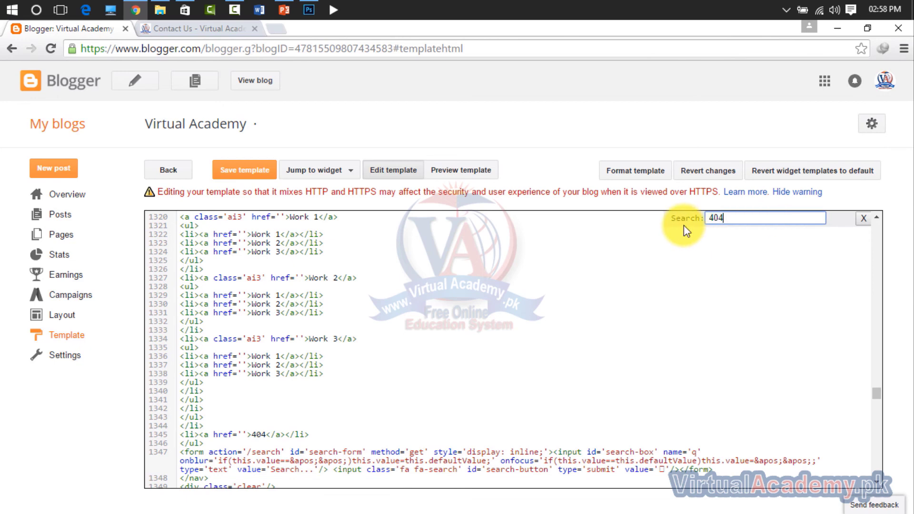
key(Return)
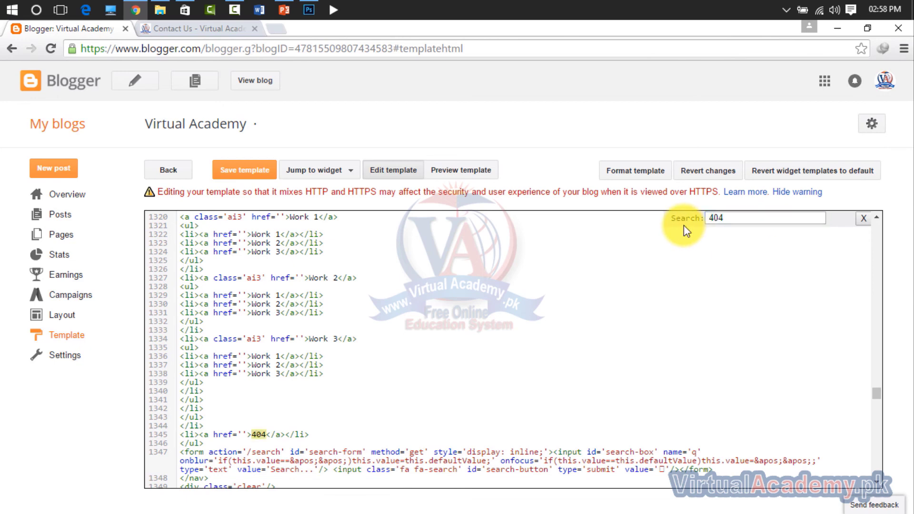
scroll(261, 435, down, 5)
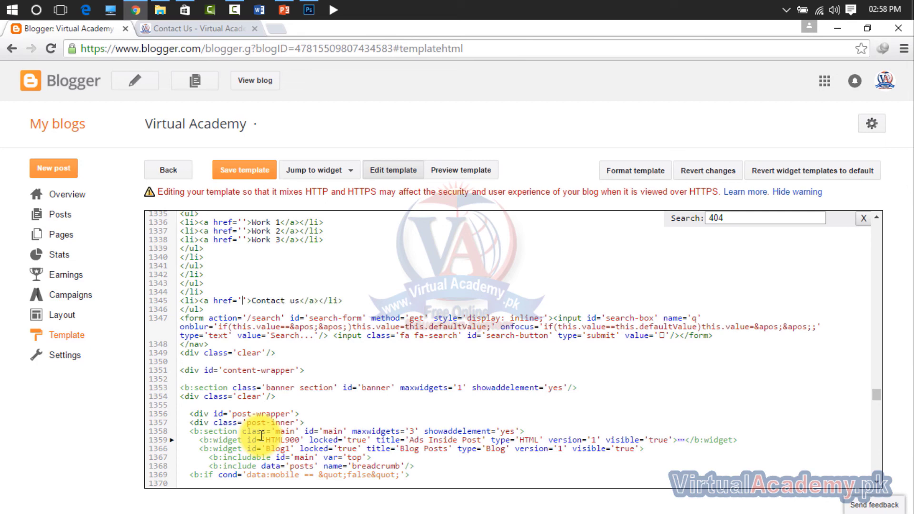
key(ctrl+v)
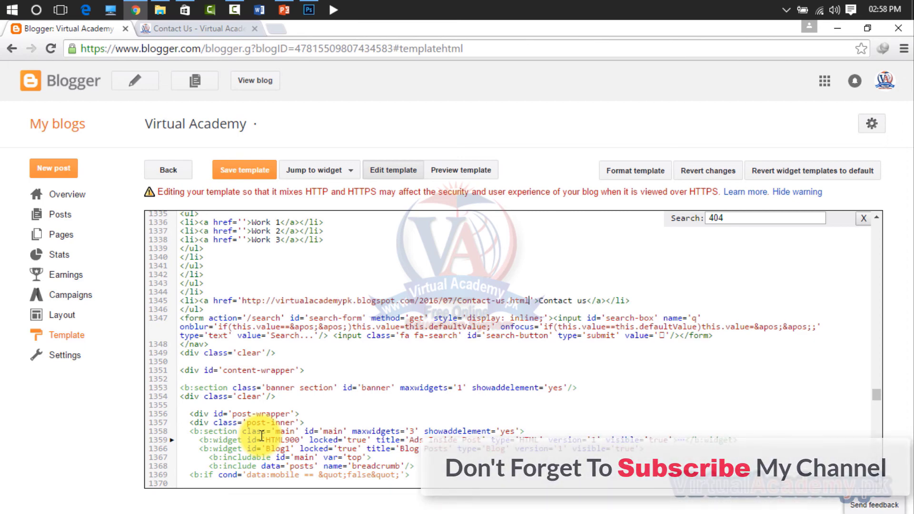
key(ctrl+s)
Step: View the blog, follow its Contact Us menu entry and examine the linked page with the contact form
click(255, 80)
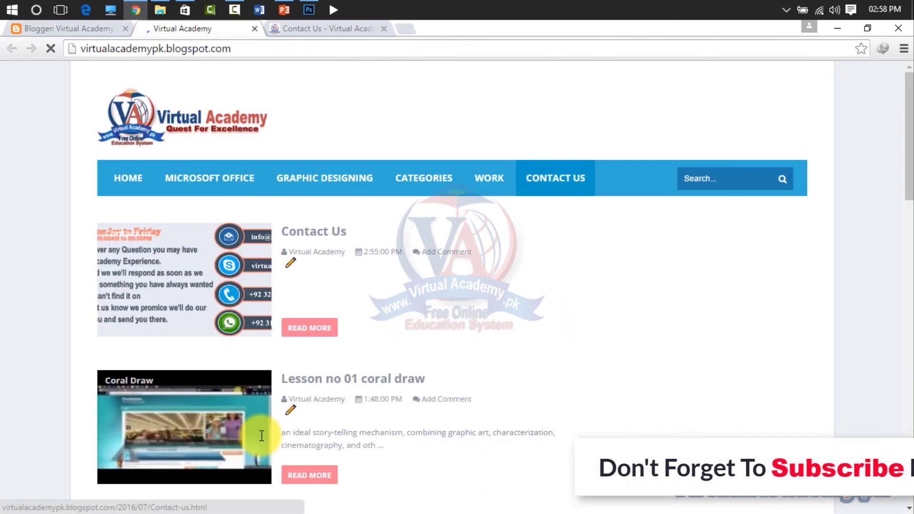
click(556, 178)
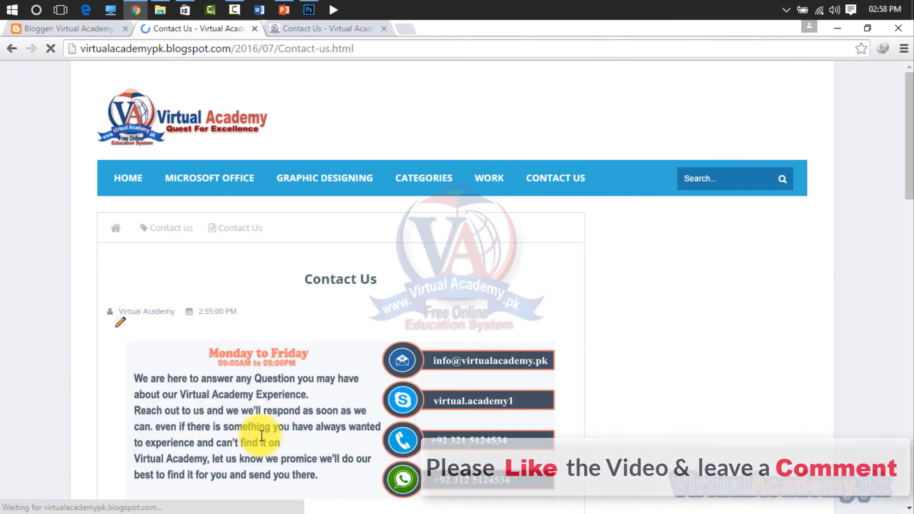
scroll(262, 436, down, 12)
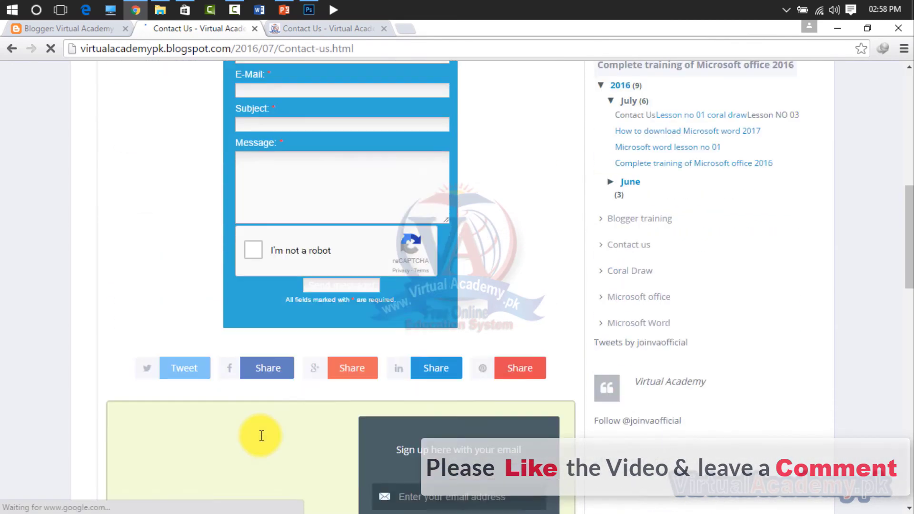
scroll(261, 436, up, 5)
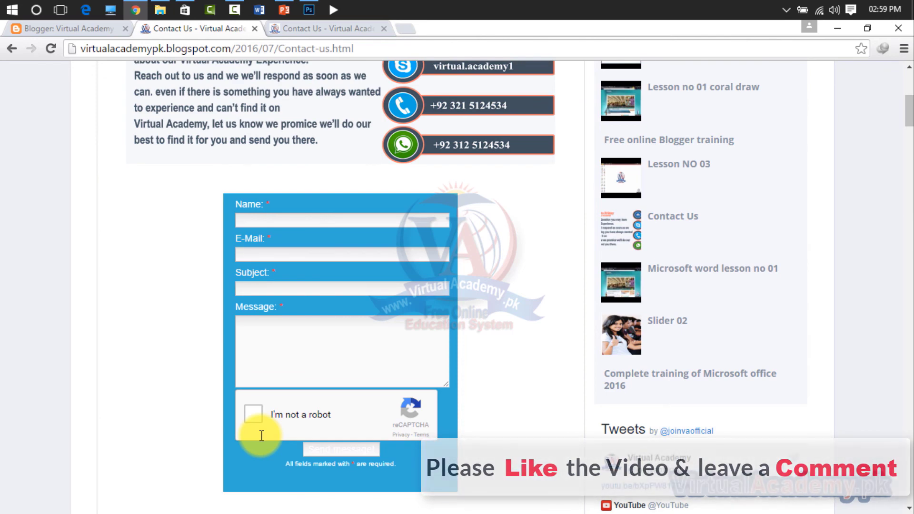
scroll(261, 436, up, 2)
scroll(261, 436, down, 2)
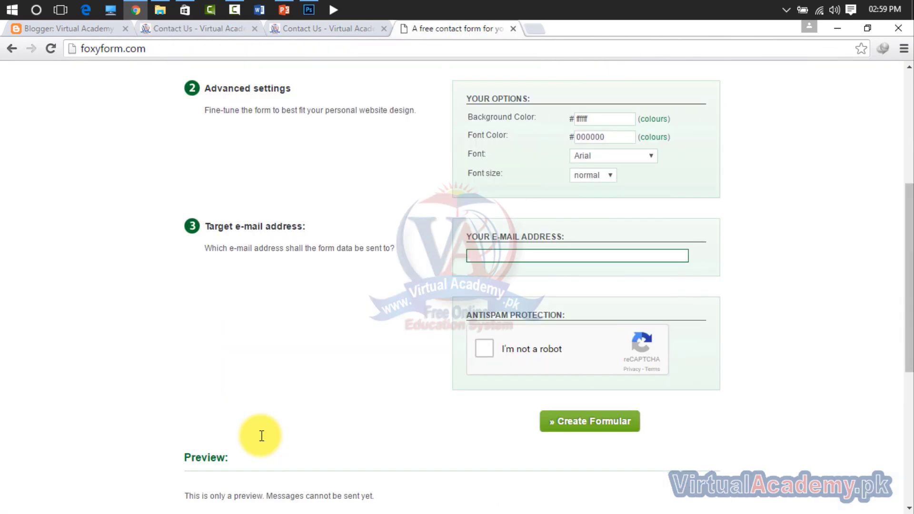
Step: Review the target e-mail address setting on the Foxyform page alongside the contact form in the published Contact Us post
scroll(262, 436, up, 3)
scroll(261, 436, down, 5)
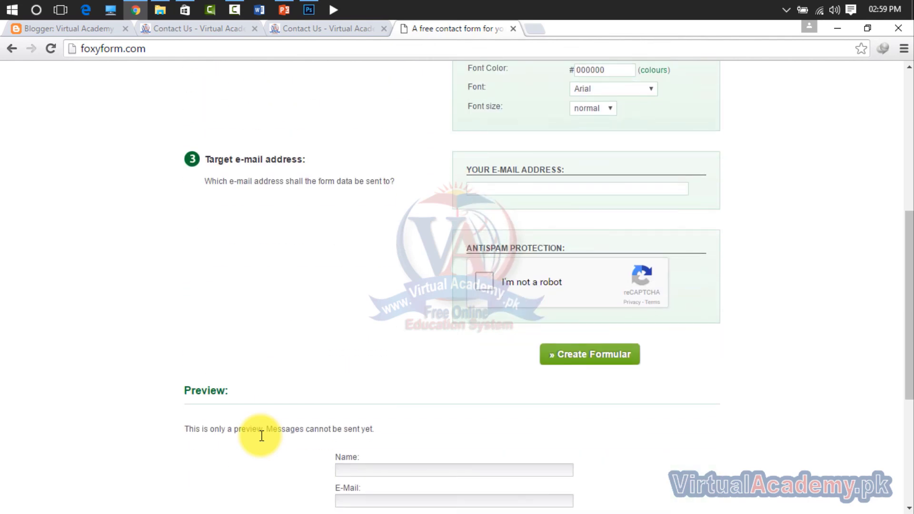
key(Tab)
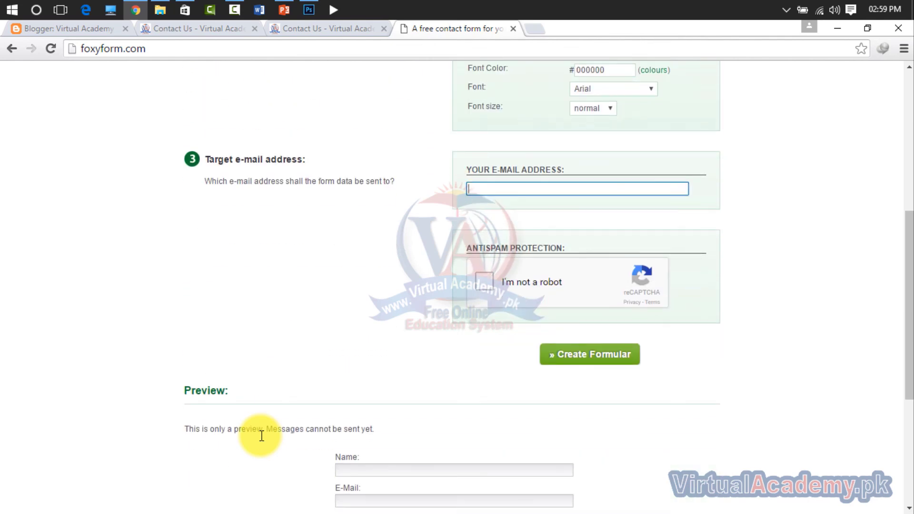
key(ctrl+shift+Tab)
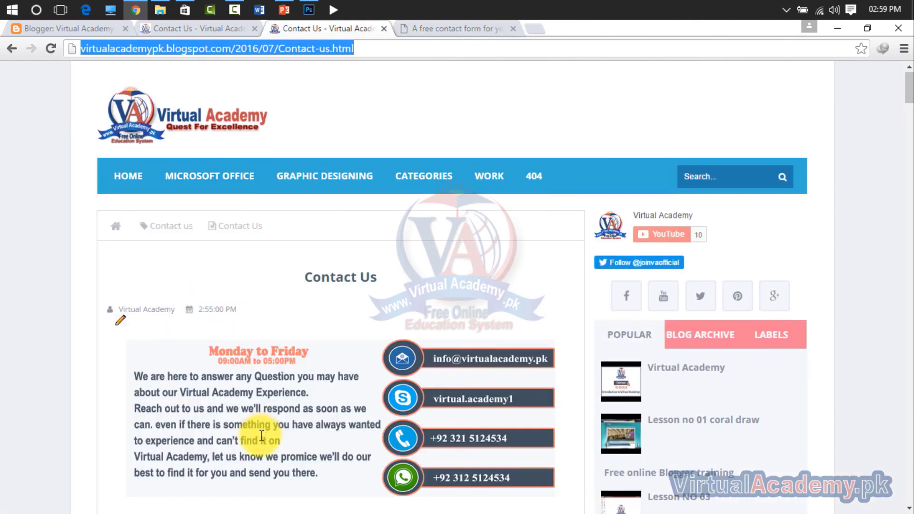
scroll(262, 436, down, 7)
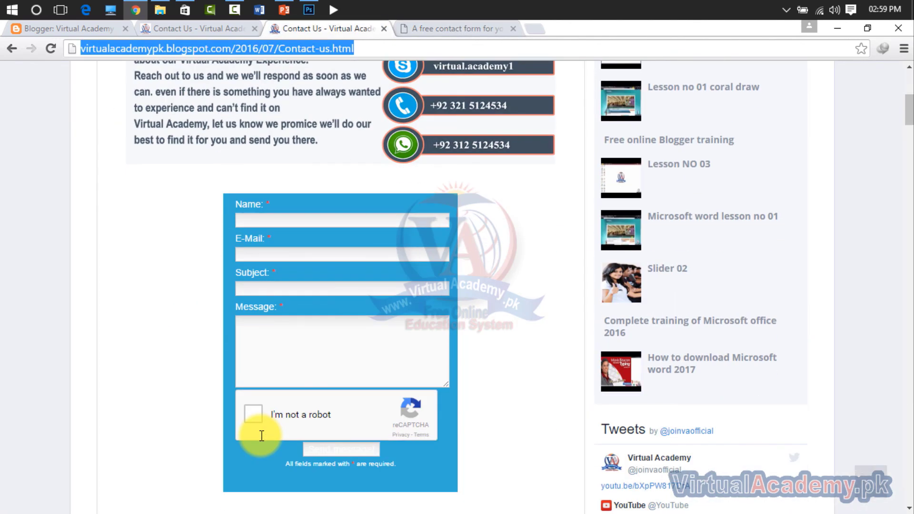
key(ctrl+Tab)
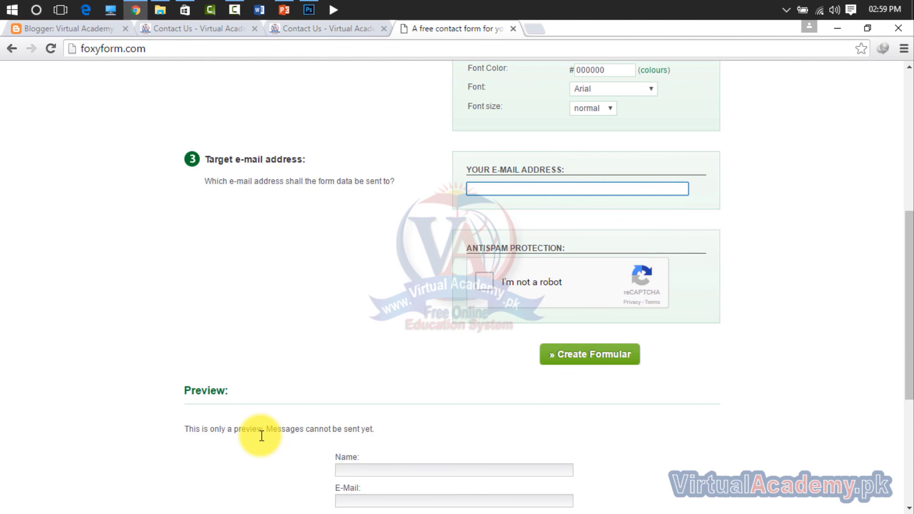
key(ctrl+shift+Tab)
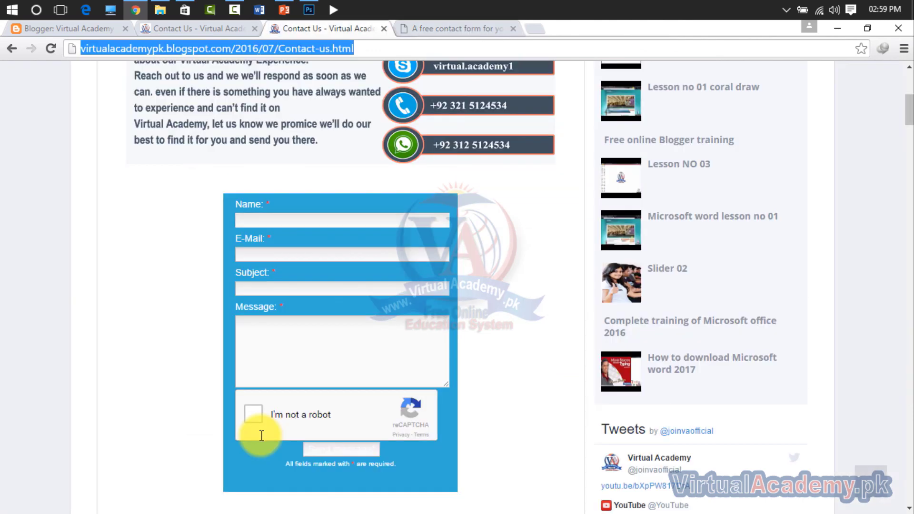
scroll(262, 436, down, 4)
scroll(262, 436, up, 4)
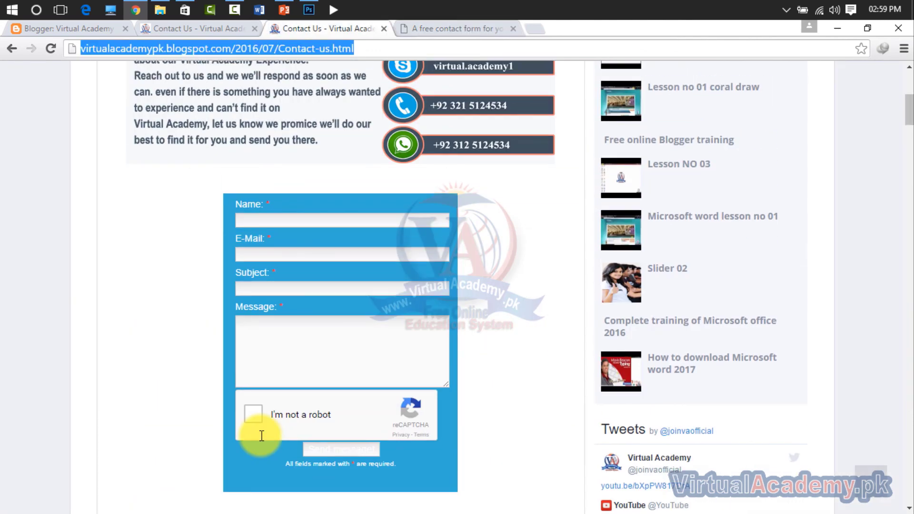
scroll(261, 436, up, 3)
scroll(261, 436, up, 2)
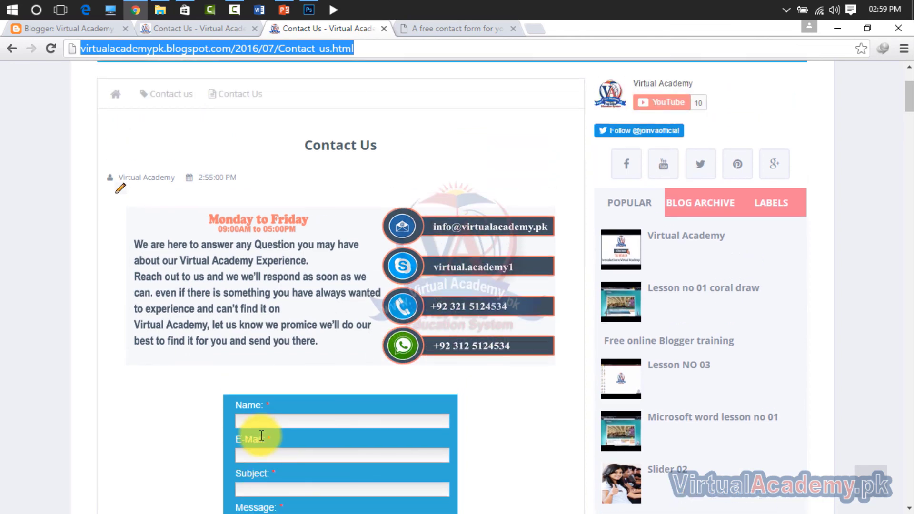
scroll(261, 436, down, 2)
scroll(261, 436, down, 2)
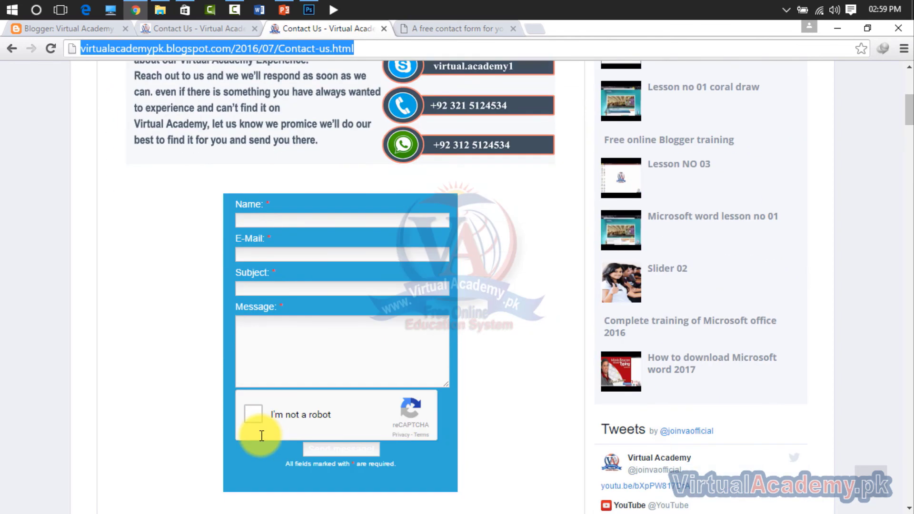